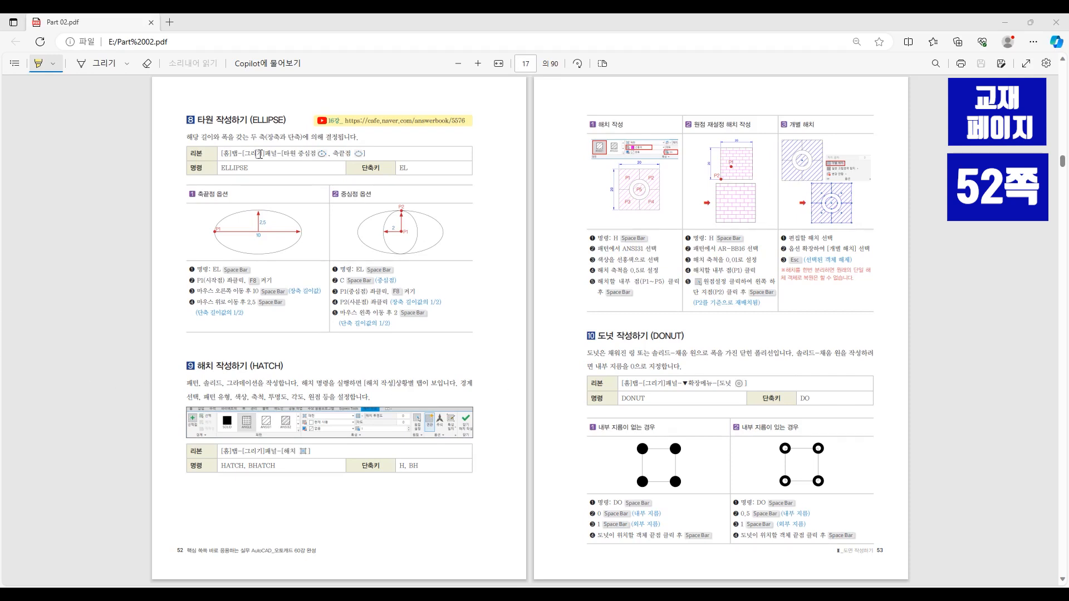
- Highlight the ribbon path in the ELLIPSE section, and the description's opening, ribbon path and shortcuts H, BH in the HATCH section
{"action": "left_click_drag", "start_coordinate": [238, 154], "coordinate": [368, 154]}
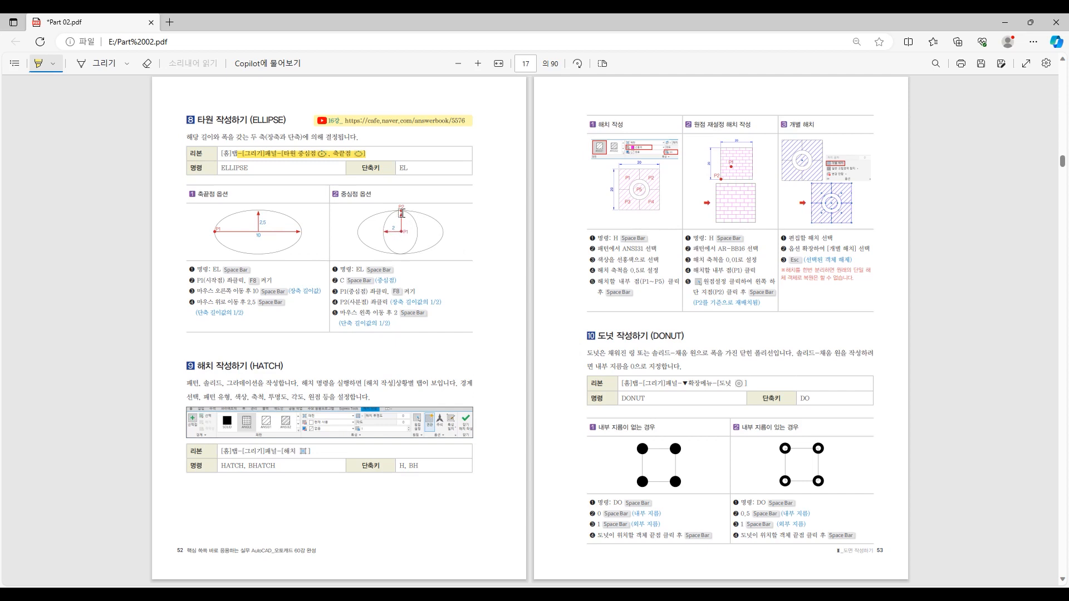
{"action": "left_click_drag", "start_coordinate": [187, 384], "coordinate": [284, 384]}
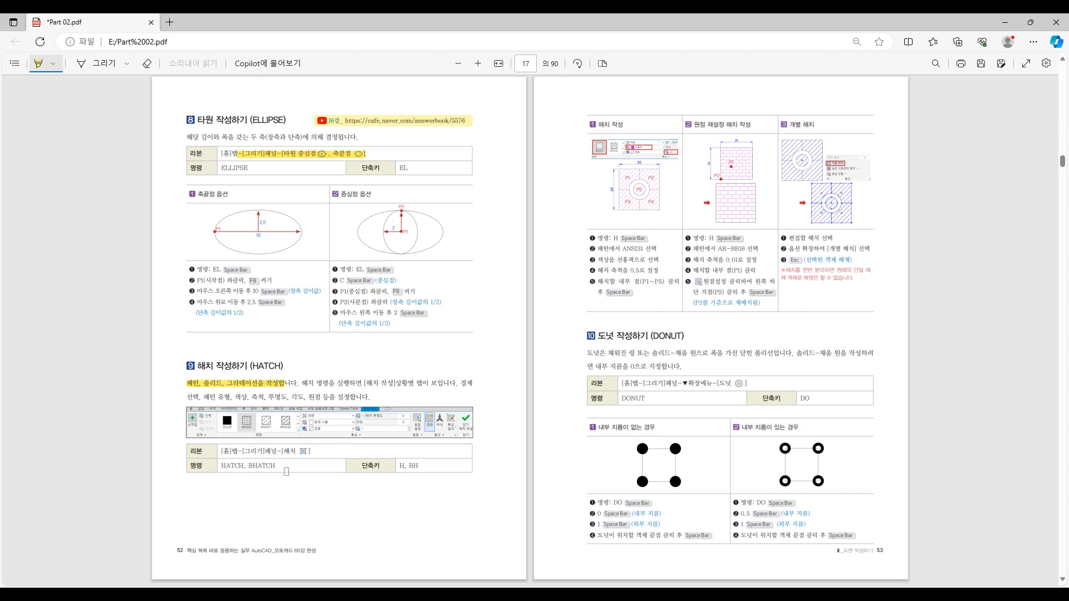
{"action": "left_click_drag", "start_coordinate": [237, 453], "coordinate": [313, 450]}
{"action": "left_click_drag", "start_coordinate": [414, 466], "coordinate": [403, 468]}
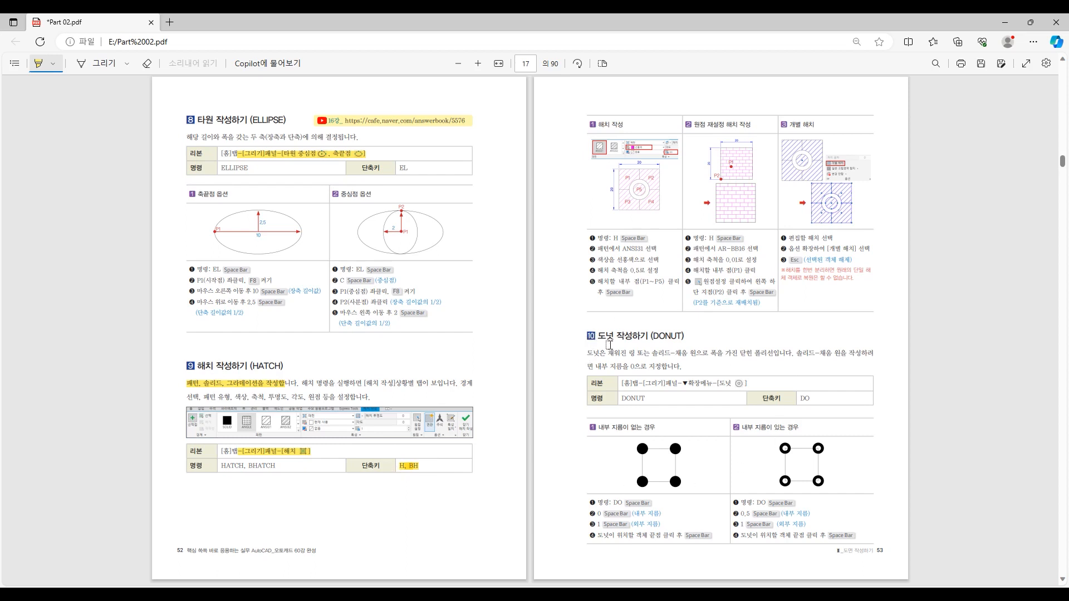
- Highlight the first sentence of the description, the ribbon path and the shortcut DO in the DONUT section
{"action": "left_click_drag", "start_coordinate": [588, 353], "coordinate": [786, 354]}
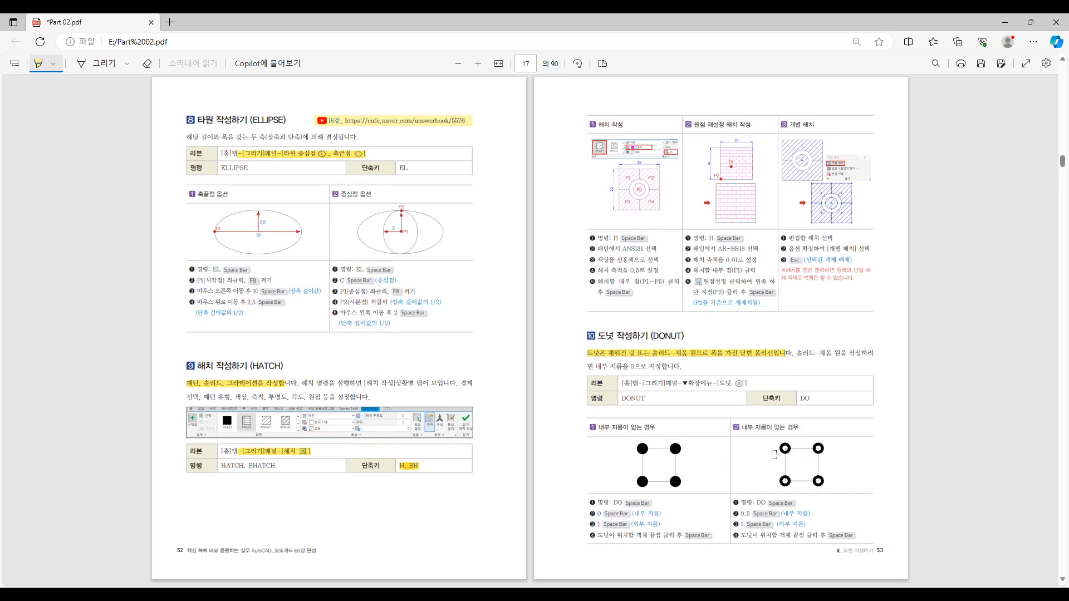
{"action": "left_click_drag", "start_coordinate": [633, 385], "coordinate": [747, 386]}
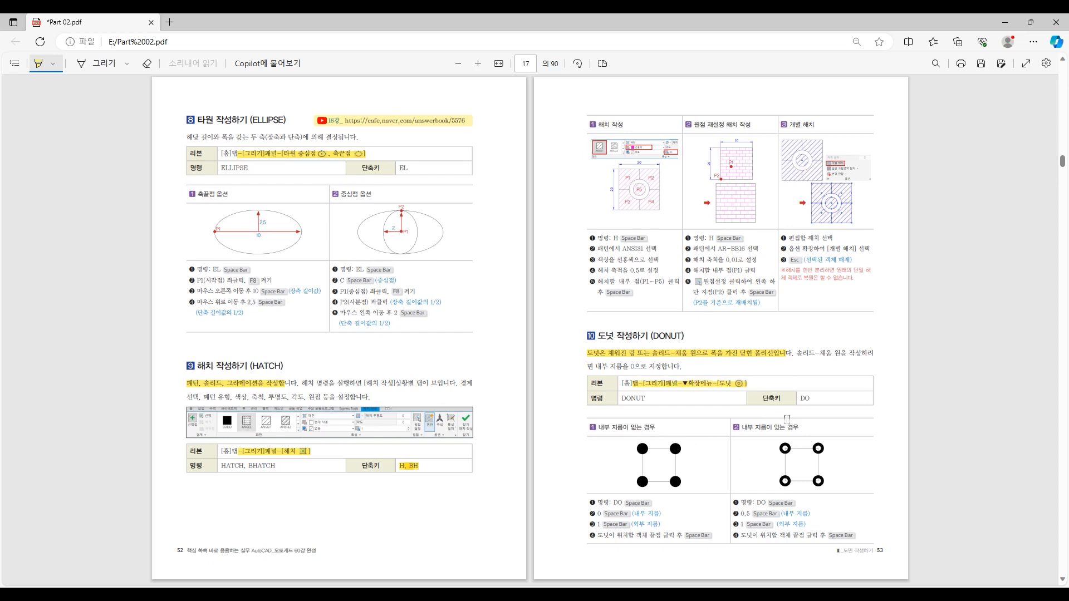
{"action": "left_click_drag", "start_coordinate": [796, 398], "coordinate": [819, 398]}
- Switch to AutoCAD and draw an axis-endpoint ellipse beside the existing pair, with Ortho on, a horizontal axis of 10 and a half-height of 2.5
{"action": "key", "text": "alt+Tab"}
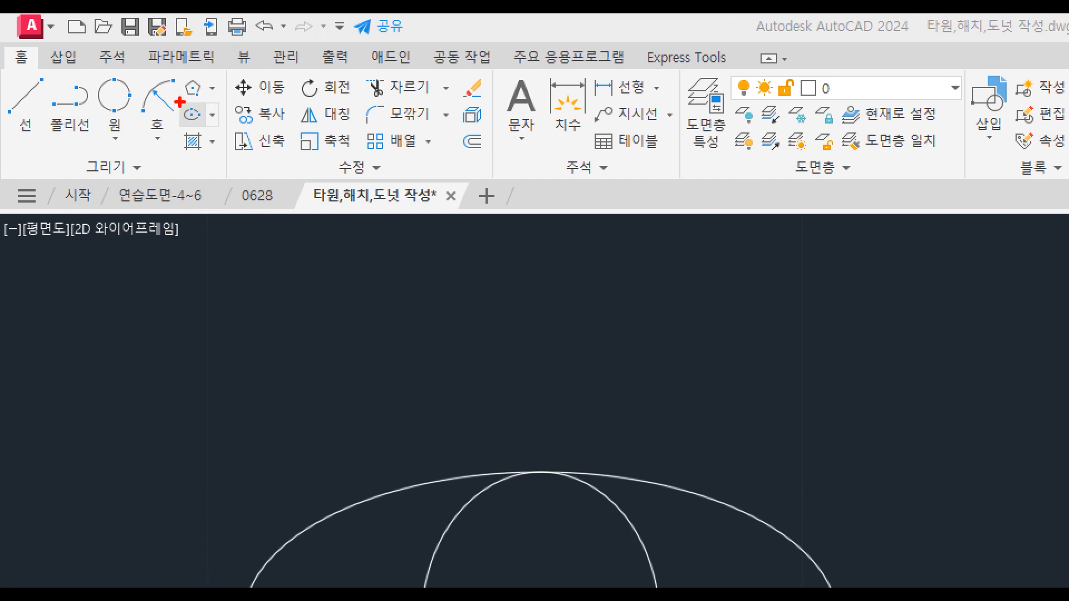
{"action": "mouse_move", "coordinate": [177, 126]}
{"action": "left_mouse_down"}
{"action": "mouse_move", "coordinate": [214, 118]}
{"action": "mouse_move", "coordinate": [218, 100]}
{"action": "mouse_move", "coordinate": [162, 114]}
{"action": "mouse_move", "coordinate": [173, 125]}
{"action": "left_mouse_up"}
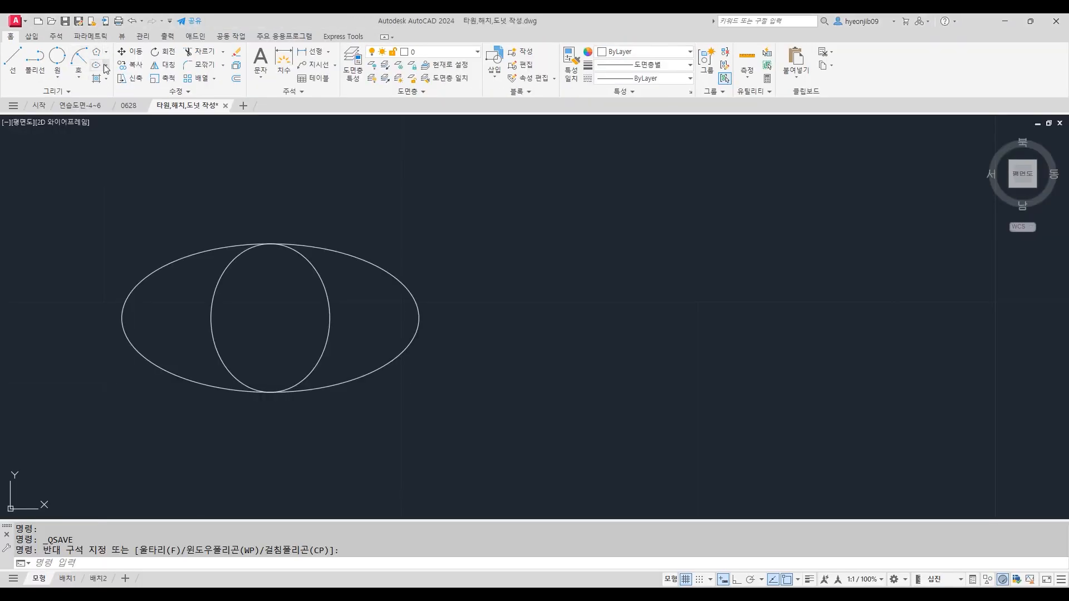
{"action": "left_click", "coordinate": [106, 67]}
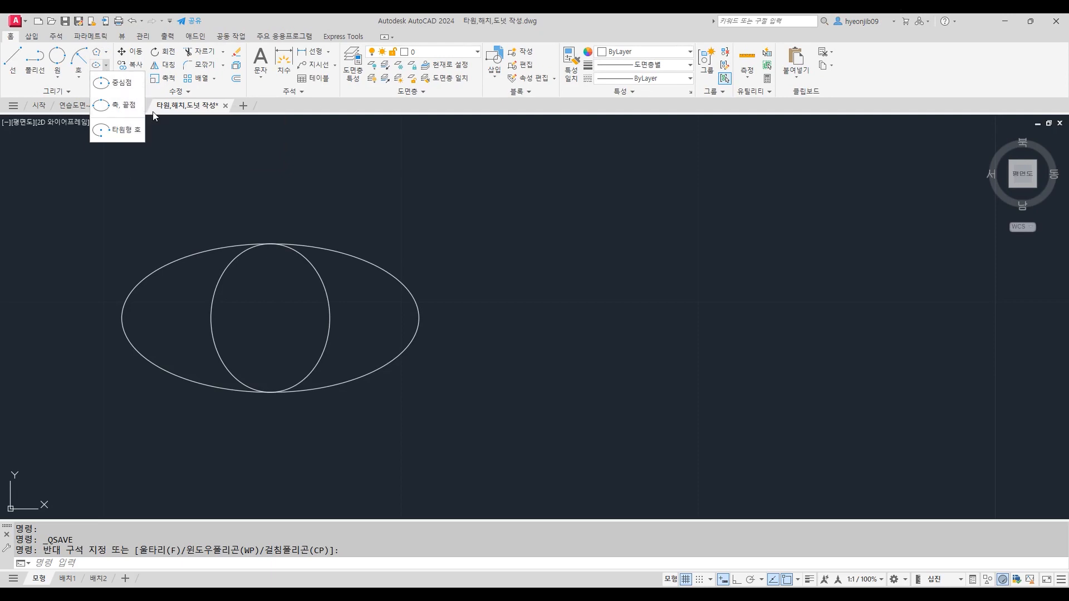
{"action": "left_click", "coordinate": [125, 108]}
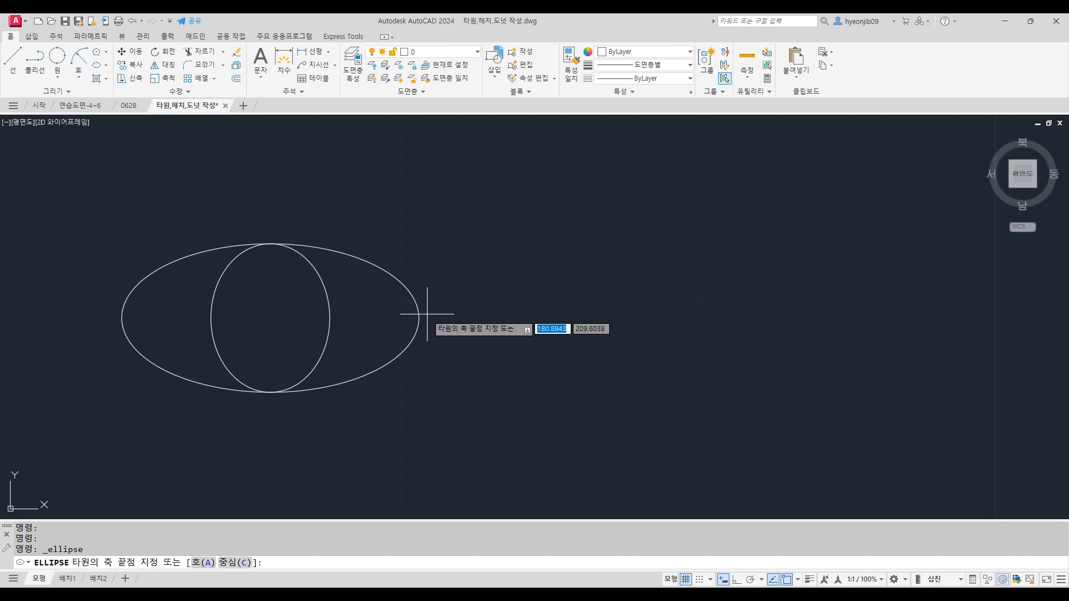
{"action": "left_click", "coordinate": [540, 318]}
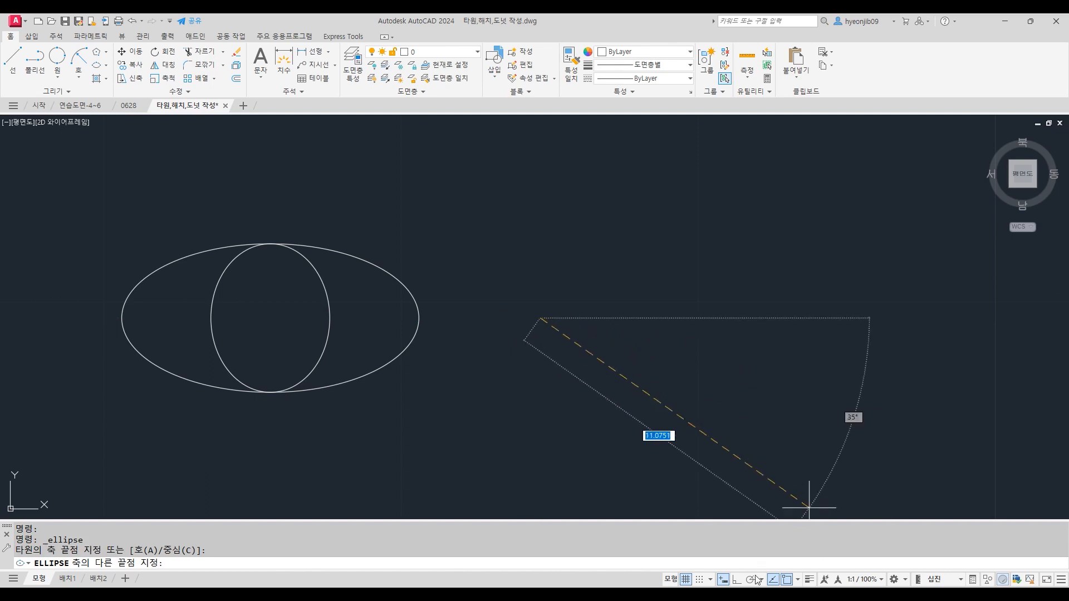
{"action": "left_click", "coordinate": [737, 580]}
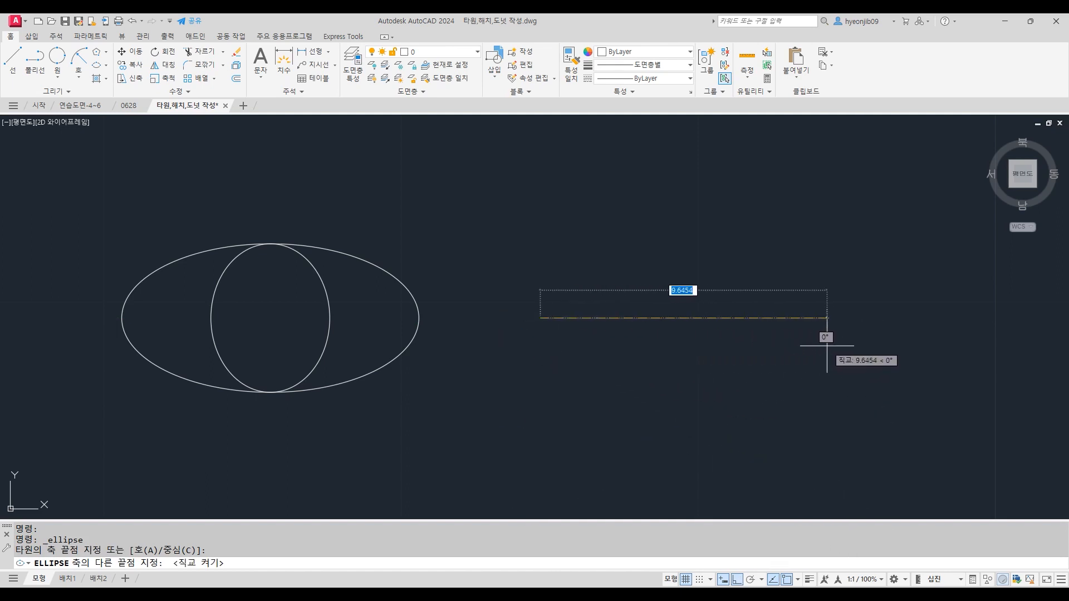
{"action": "type", "text": "10"}
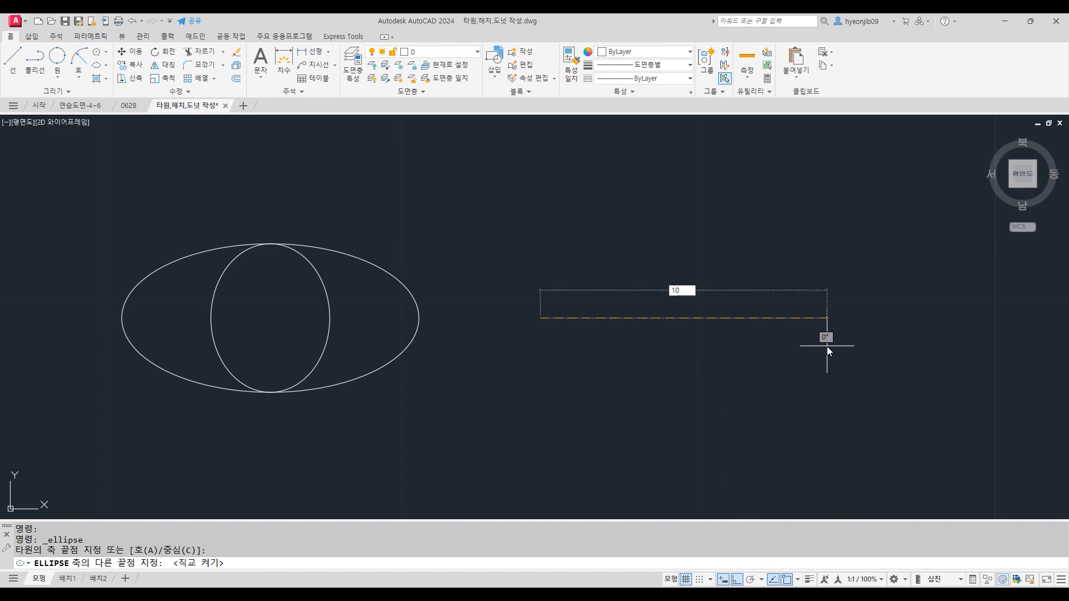
{"action": "key", "text": "Return"}
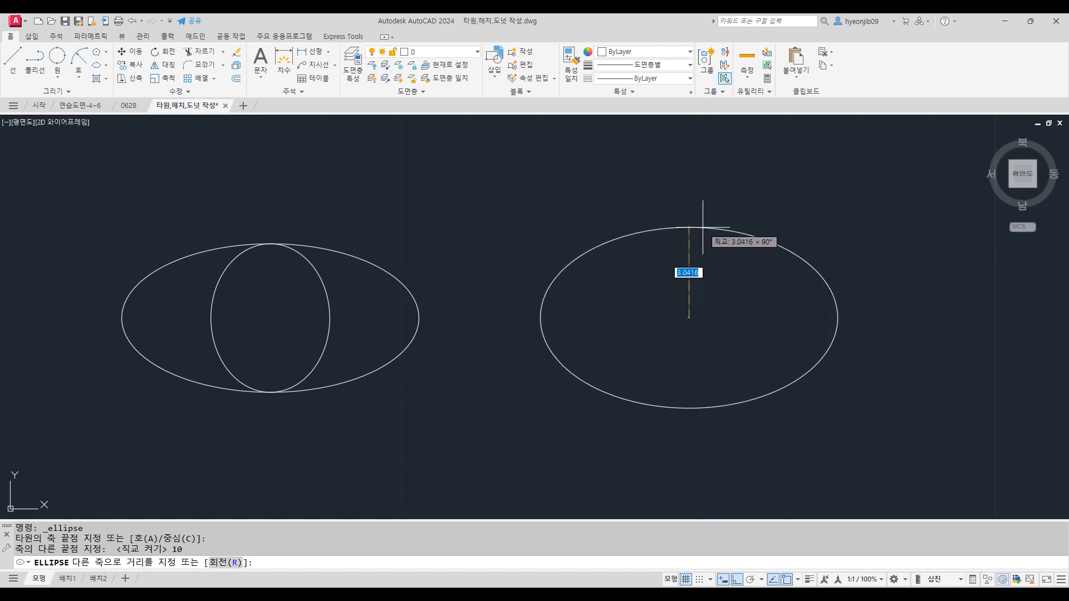
{"action": "type", "text": "2.5"}
{"action": "key", "text": "Return"}
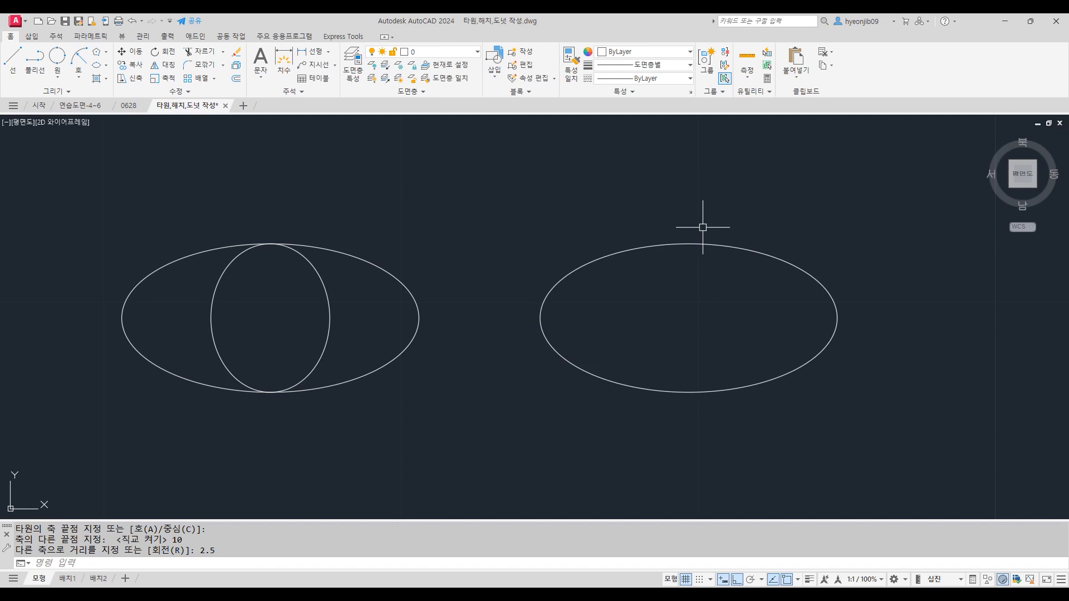
- Draw a centre-based ellipse from the new ellipse's centre to its upper quadrant, with a horizontal half-axis of 2
{"action": "left_click", "coordinate": [106, 66]}
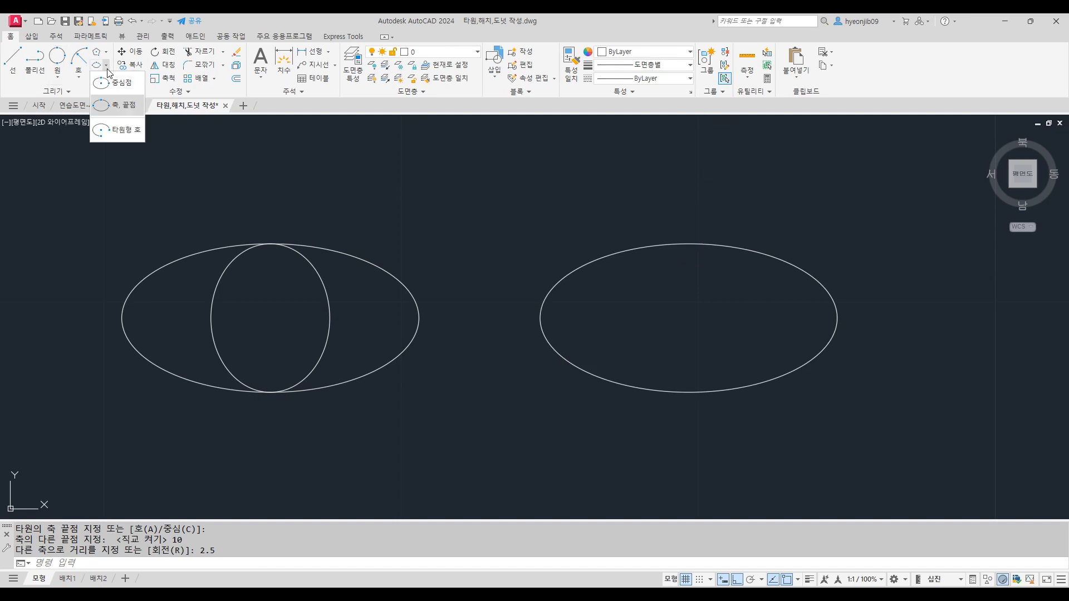
{"action": "left_click", "coordinate": [102, 85]}
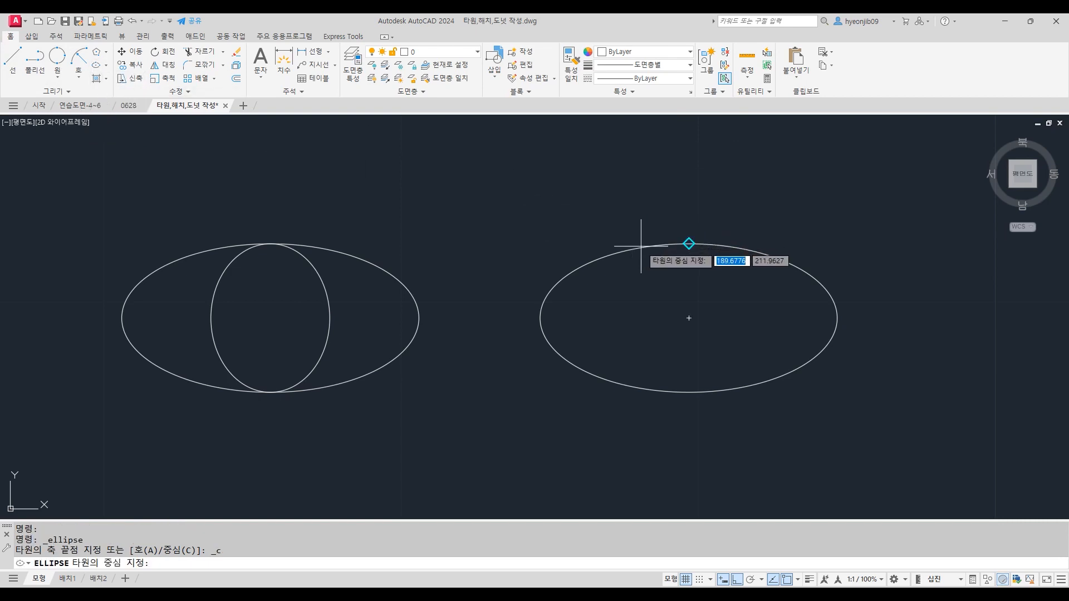
{"action": "left_click", "coordinate": [689, 318]}
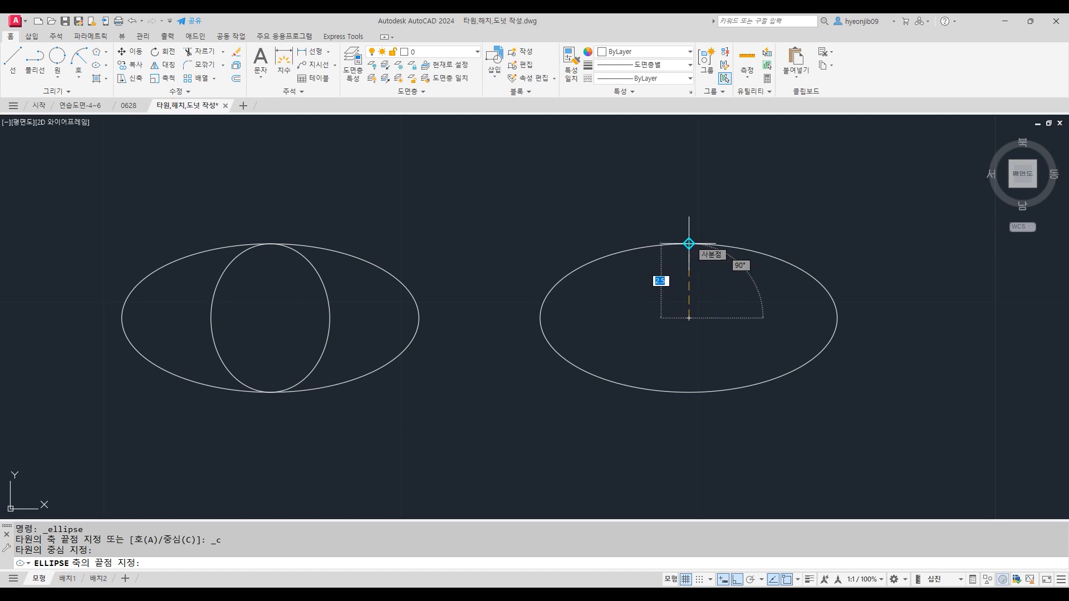
{"action": "left_click", "coordinate": [689, 243]}
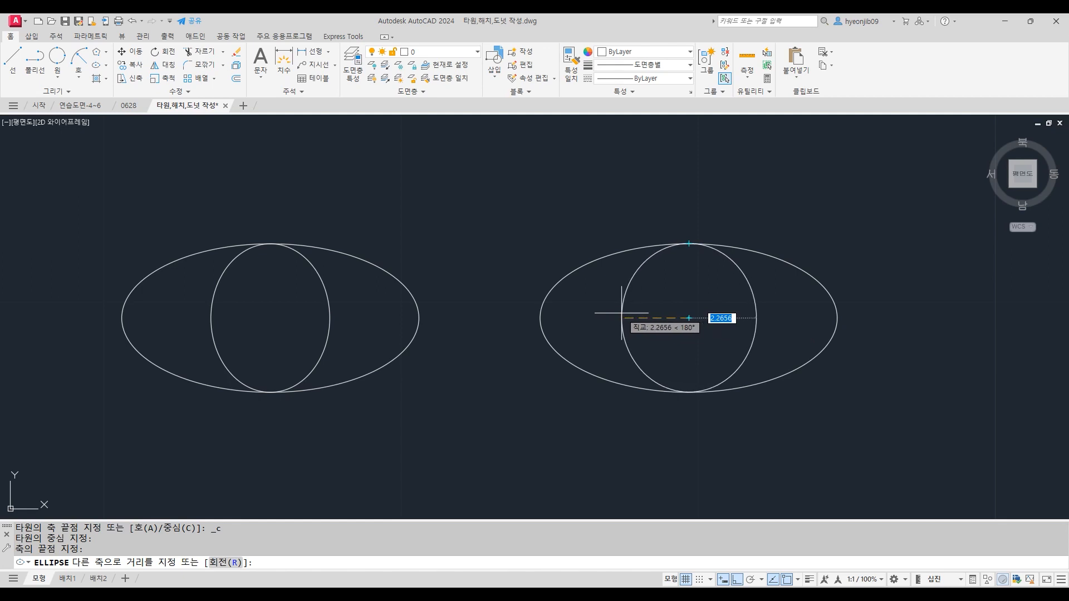
{"action": "type", "text": "2"}
{"action": "key", "text": "Return"}
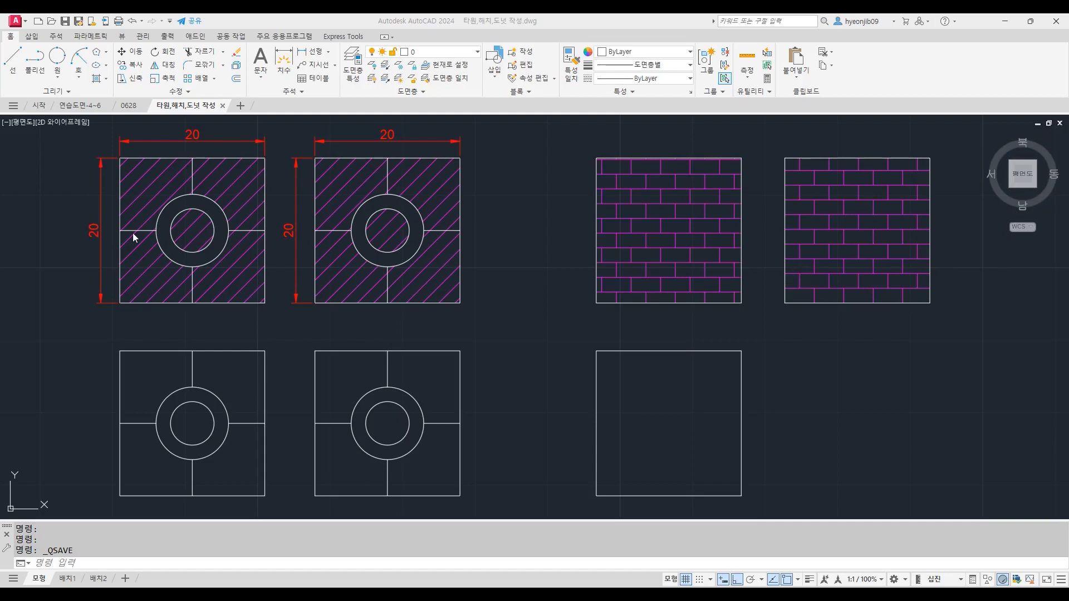
- Set up a new hatch with the ANSI31 pattern, magenta colour (선홍색) and a scale of 0.5
{"action": "left_click", "coordinate": [106, 81]}
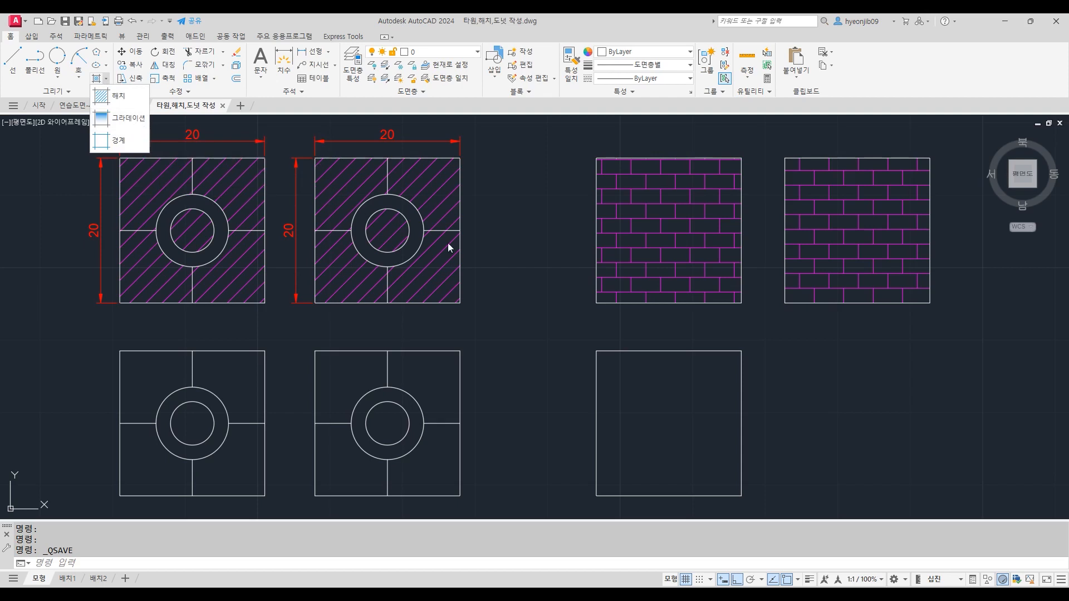
{"action": "type", "text": "h"}
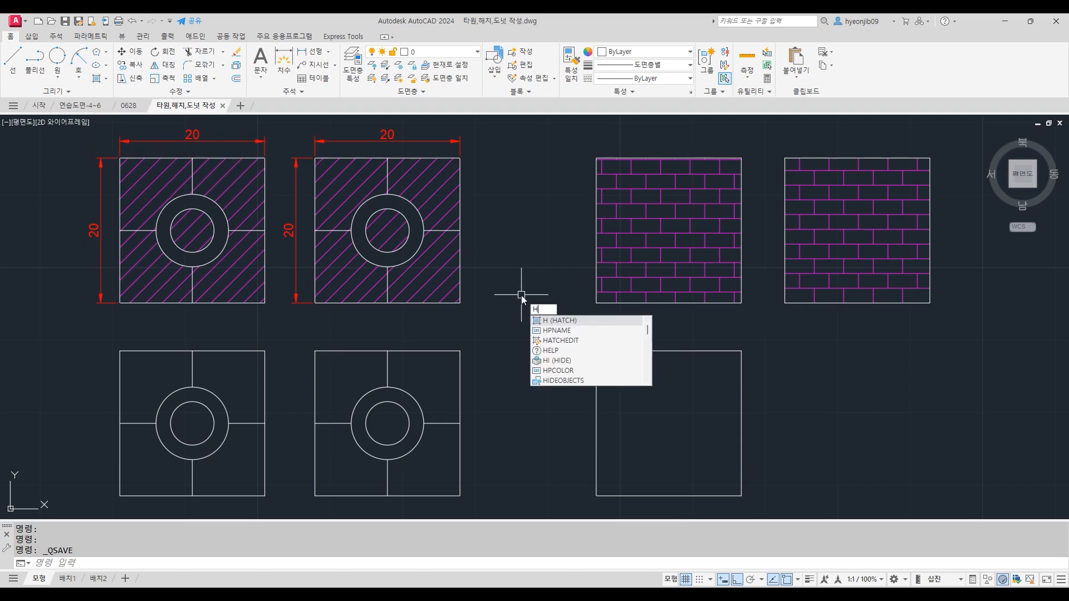
{"action": "key", "text": "Return"}
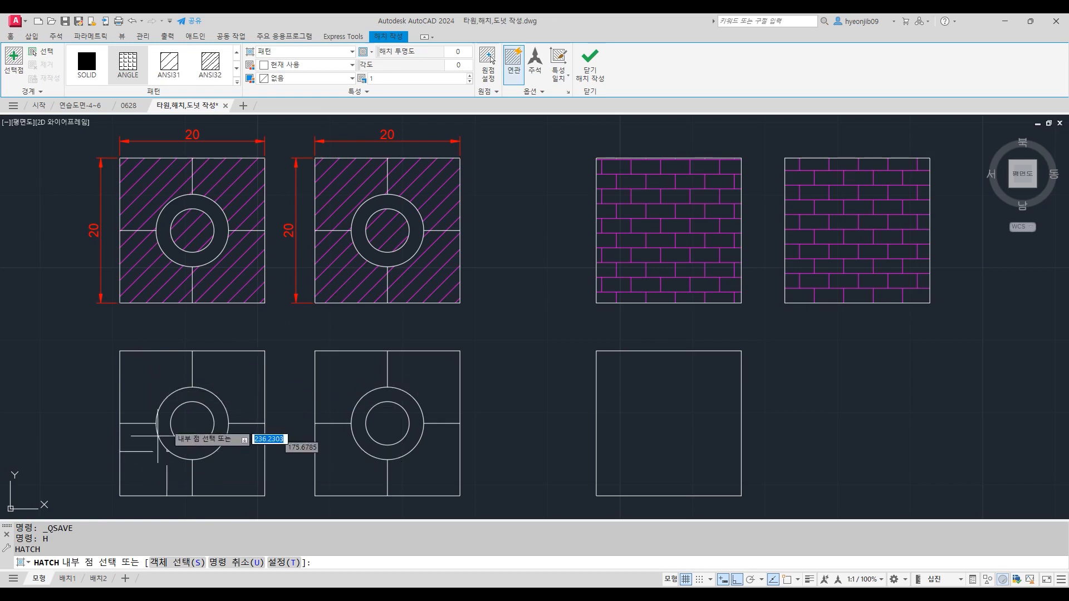
{"action": "left_click", "coordinate": [171, 63]}
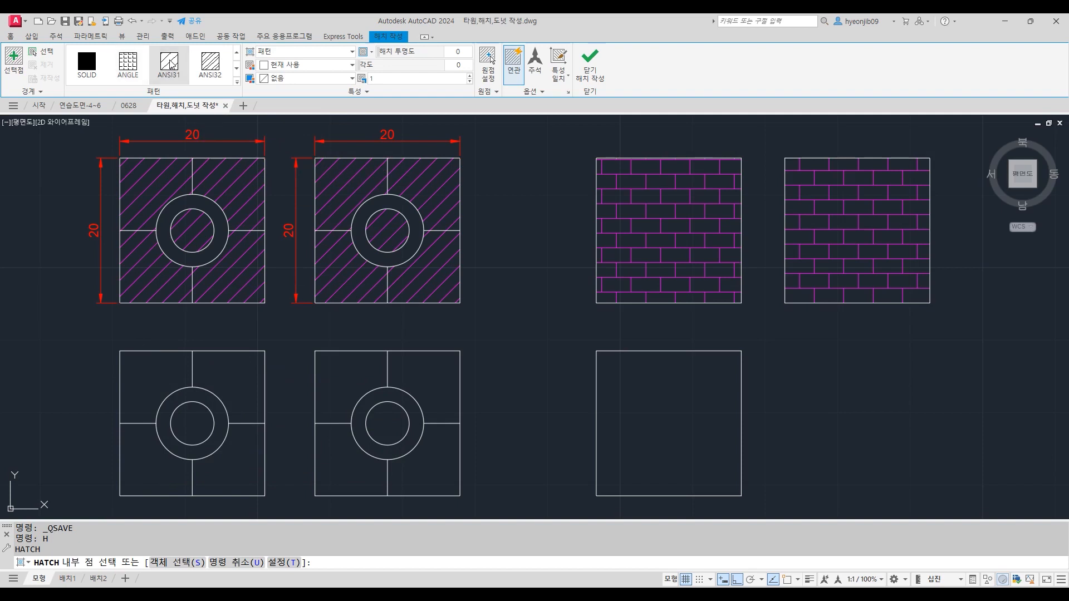
{"action": "left_click", "coordinate": [338, 68]}
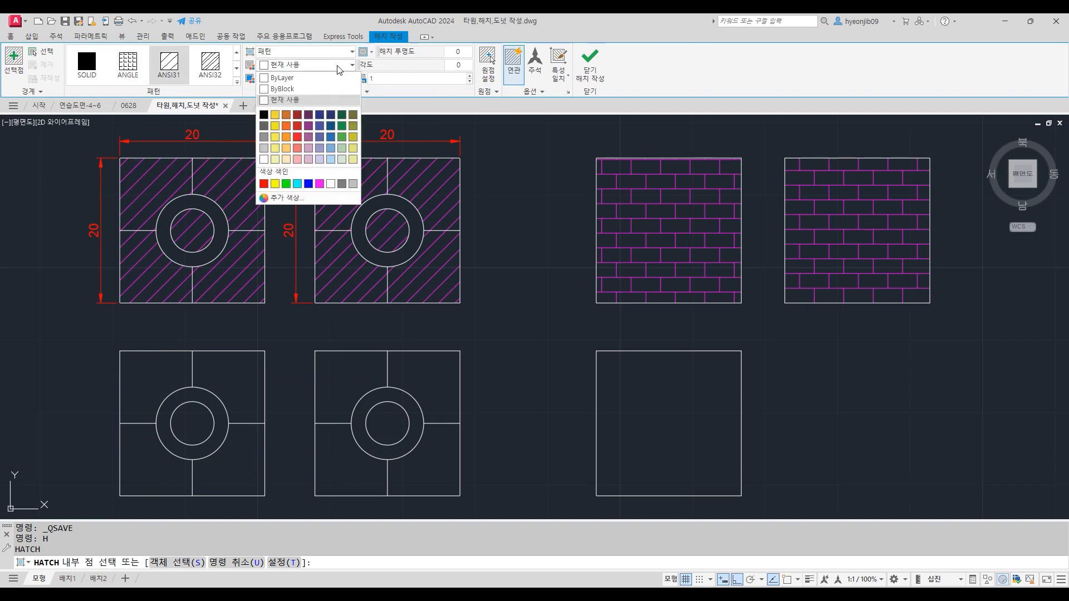
{"action": "left_click", "coordinate": [321, 184]}
{"action": "left_click", "coordinate": [378, 80]}
{"action": "left_click_drag", "start_coordinate": [378, 81], "coordinate": [369, 82]}
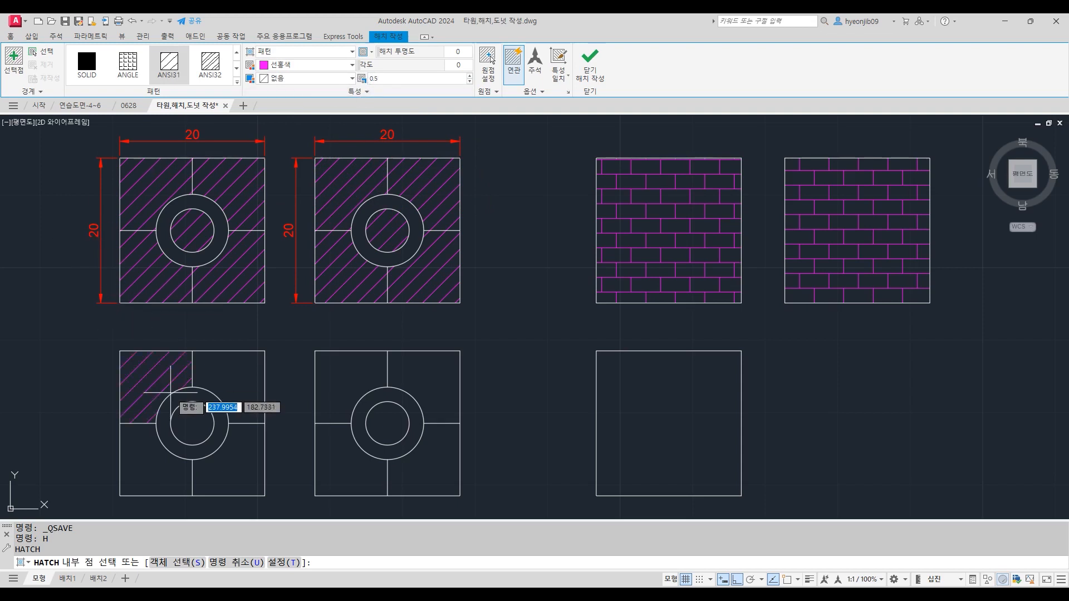
- Hatch the four corner regions and the inner circle of the lower-left square, and check the finished hatch by selecting it
{"action": "left_click", "coordinate": [157, 376]}
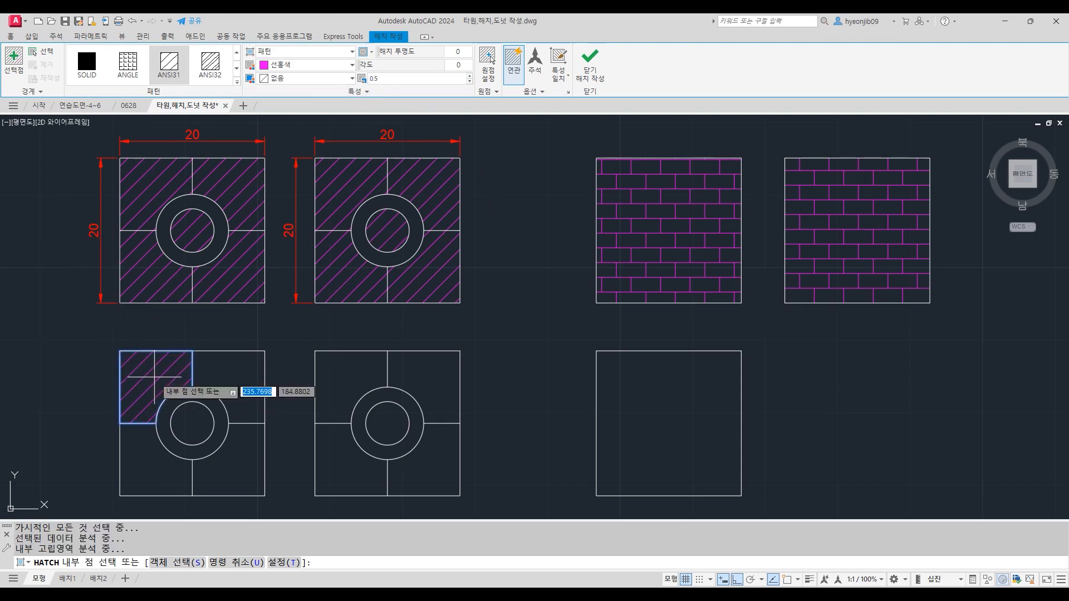
{"action": "left_click", "coordinate": [232, 374]}
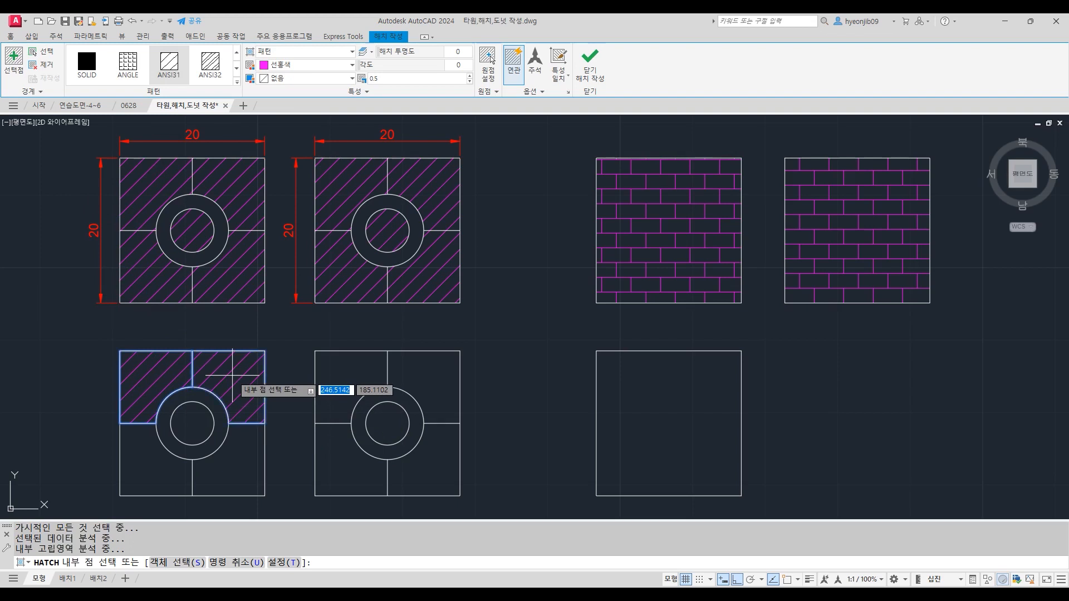
{"action": "left_click", "coordinate": [145, 470]}
{"action": "left_click", "coordinate": [233, 472]}
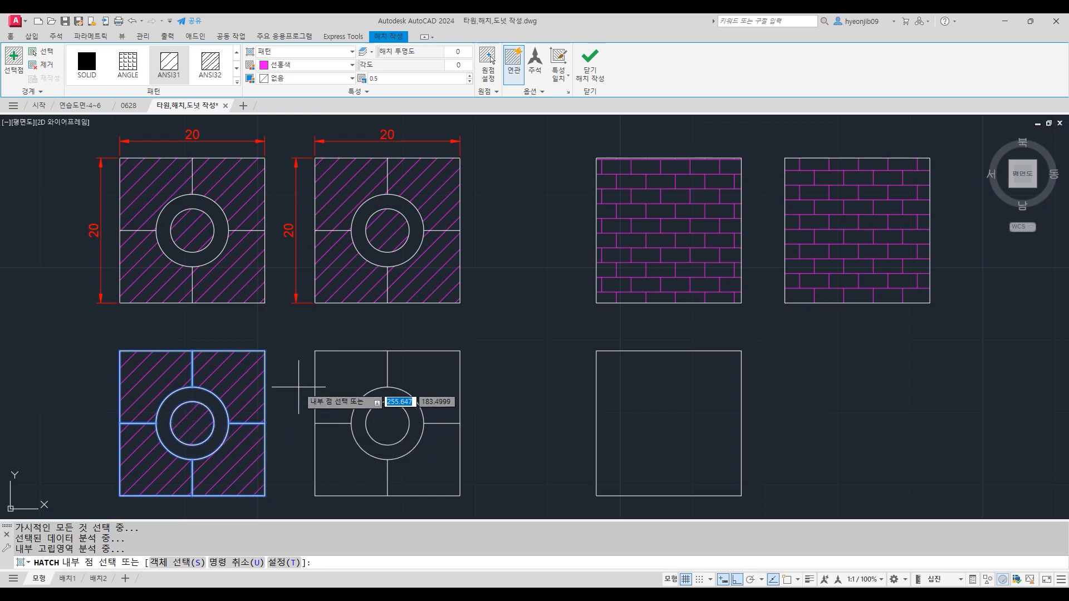
{"action": "key", "text": "Return"}
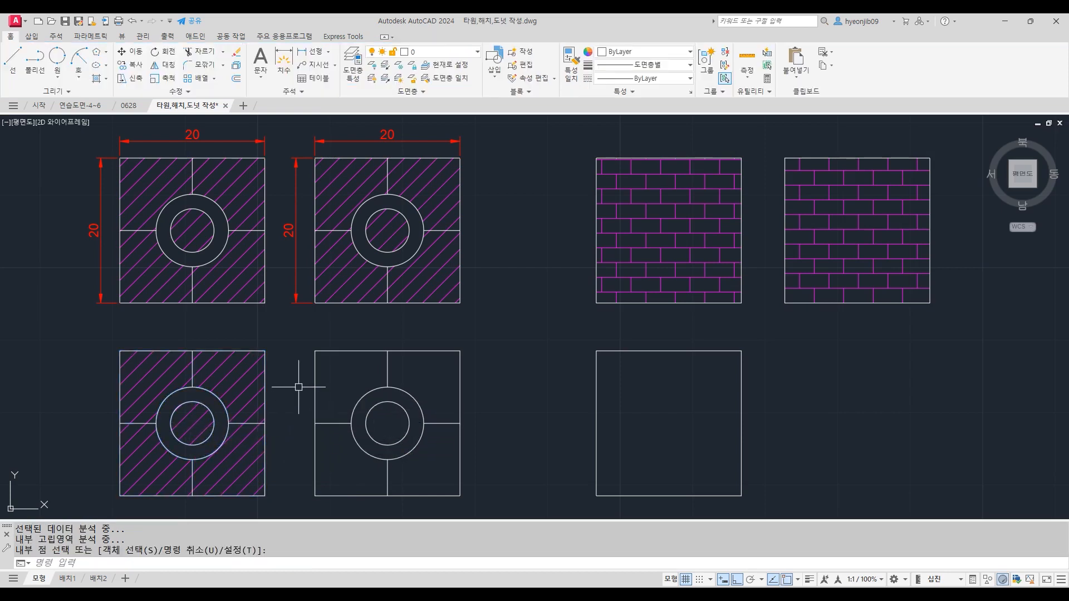
{"action": "left_click", "coordinate": [233, 376]}
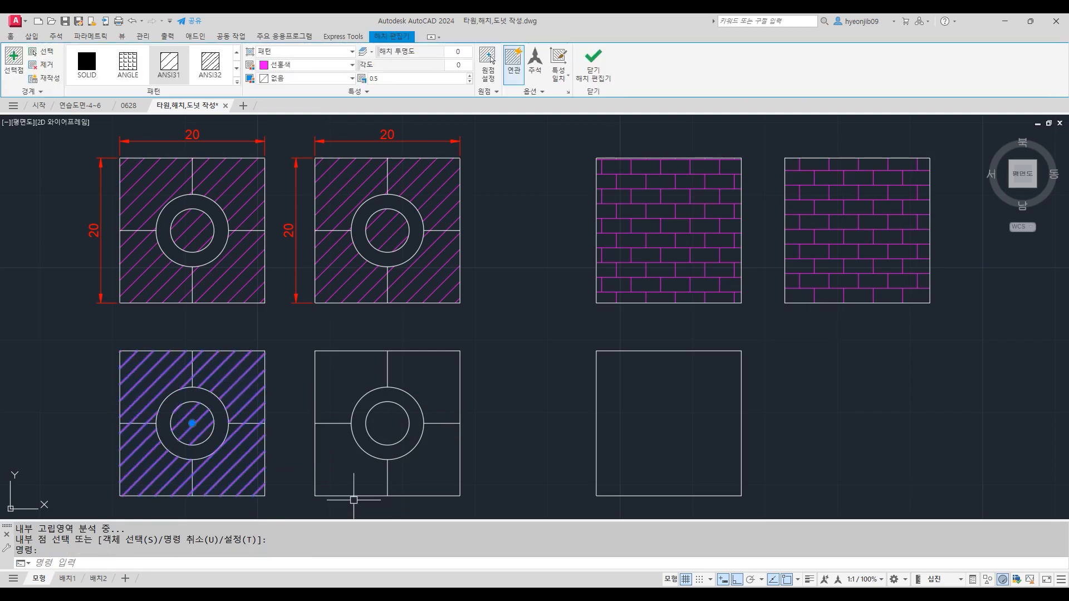
{"action": "key", "text": "Escape"}
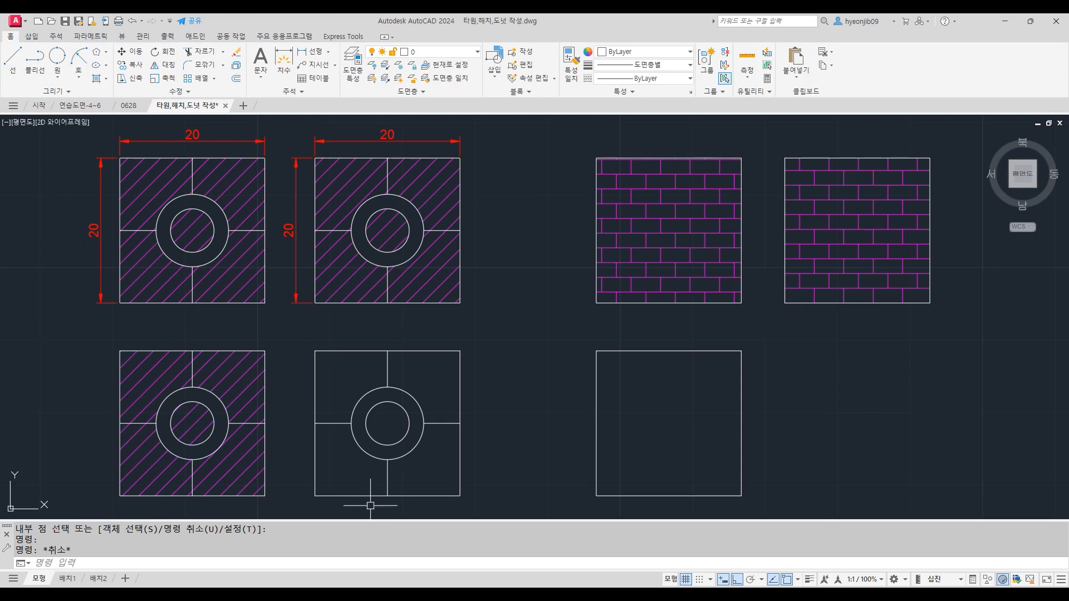
- Hatch the empty square below the brick-patterned squares with the AR-B816 pattern at a scale of 0.01
{"action": "type", "text": "h"}
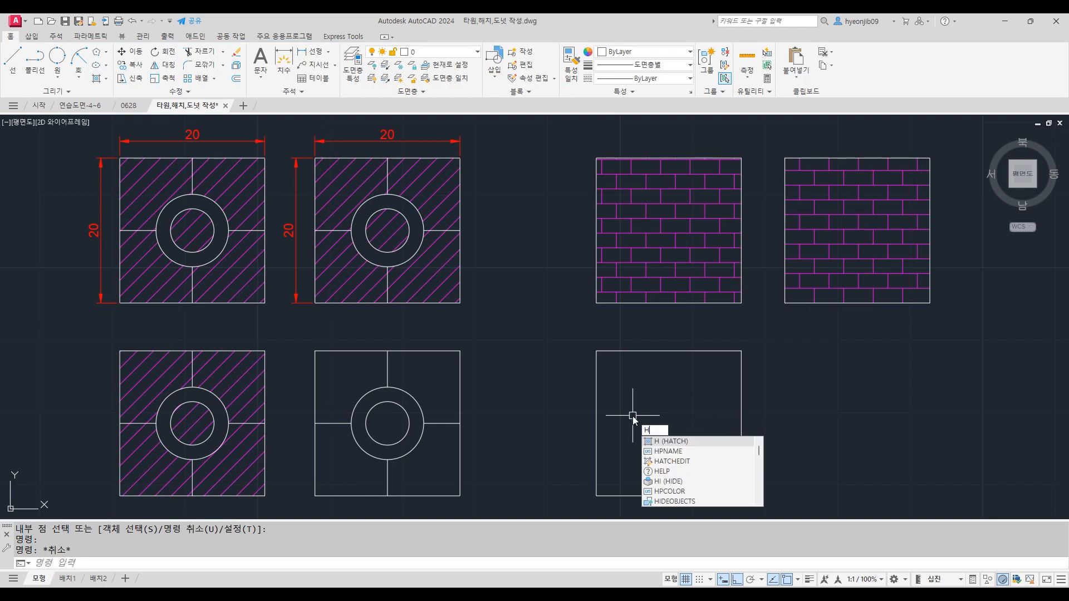
{"action": "key", "text": "Return"}
{"action": "left_click", "coordinate": [633, 415]}
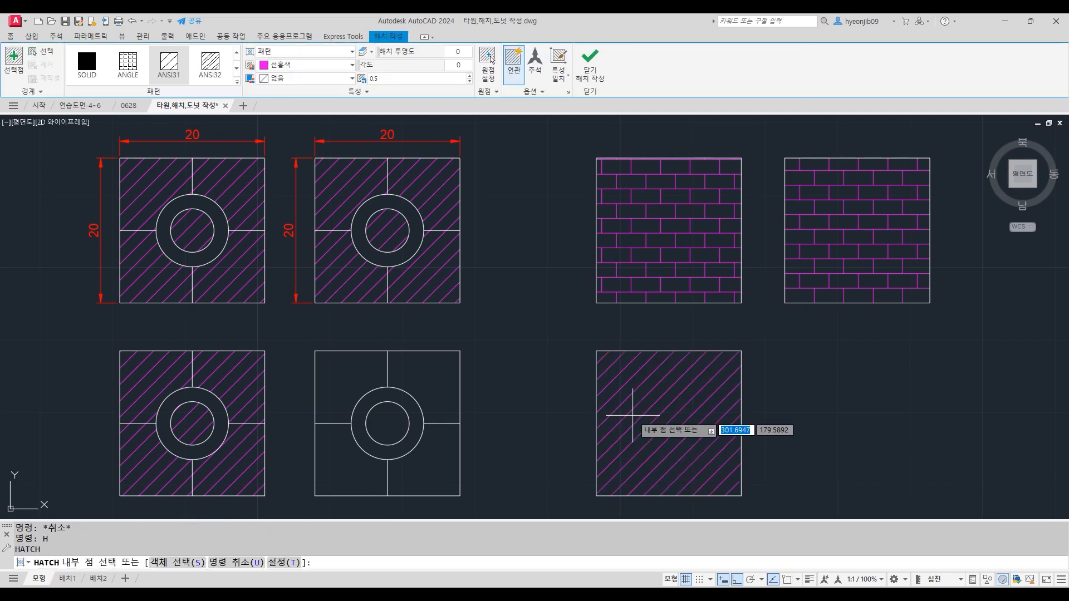
{"action": "left_click", "coordinate": [237, 81]}
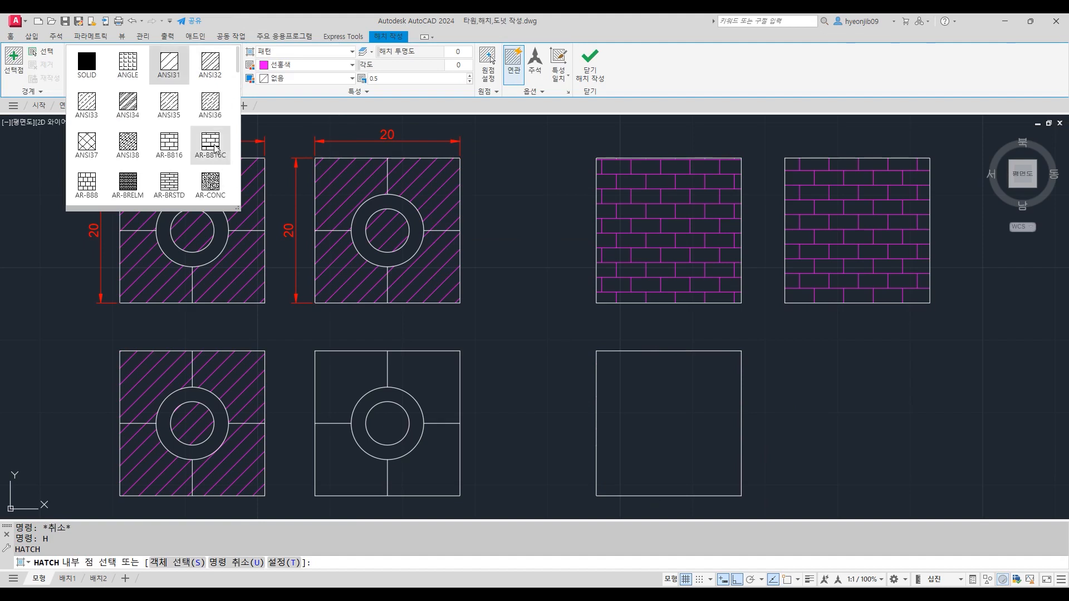
{"action": "left_click", "coordinate": [170, 140]}
{"action": "left_click", "coordinate": [389, 79]}
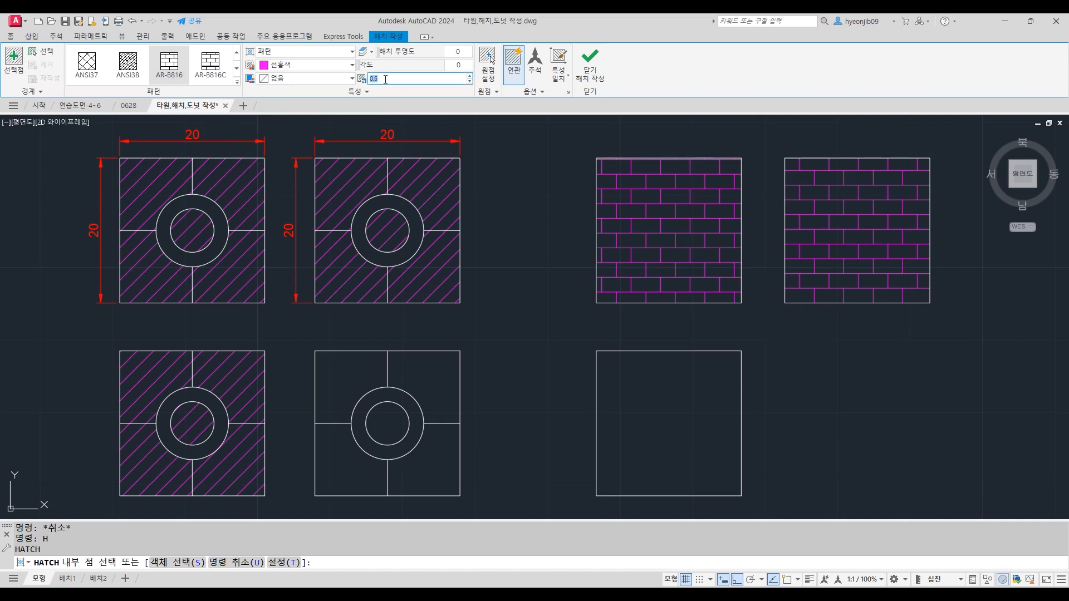
{"action": "type", "text": "01"}
{"action": "left_click", "coordinate": [704, 419]}
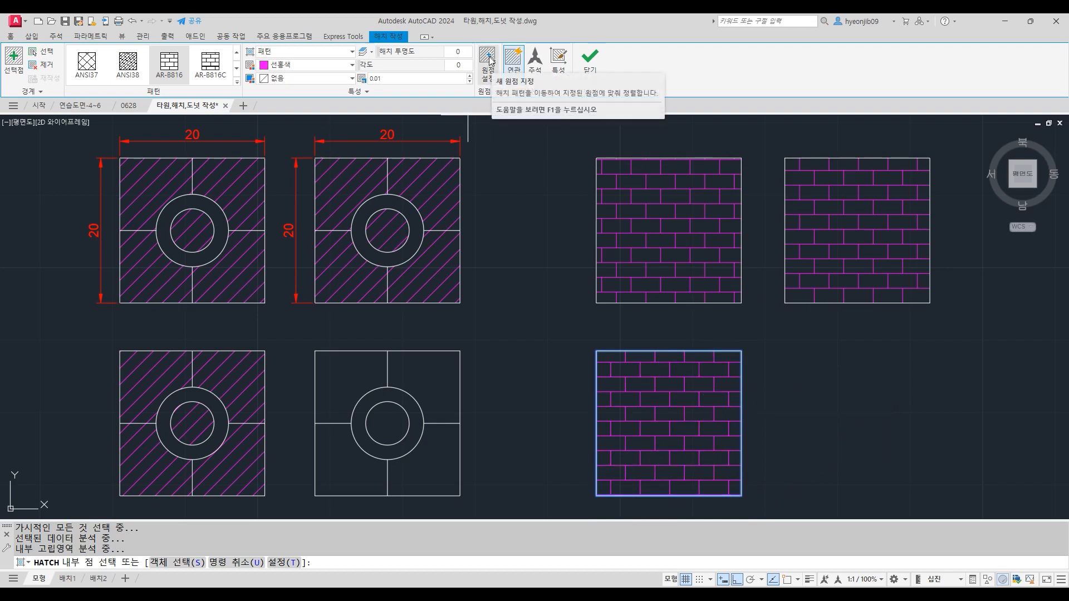
- Set the new brick hatch's origin to the square's lower-left corner and finish the hatch
{"action": "left_click", "coordinate": [489, 60]}
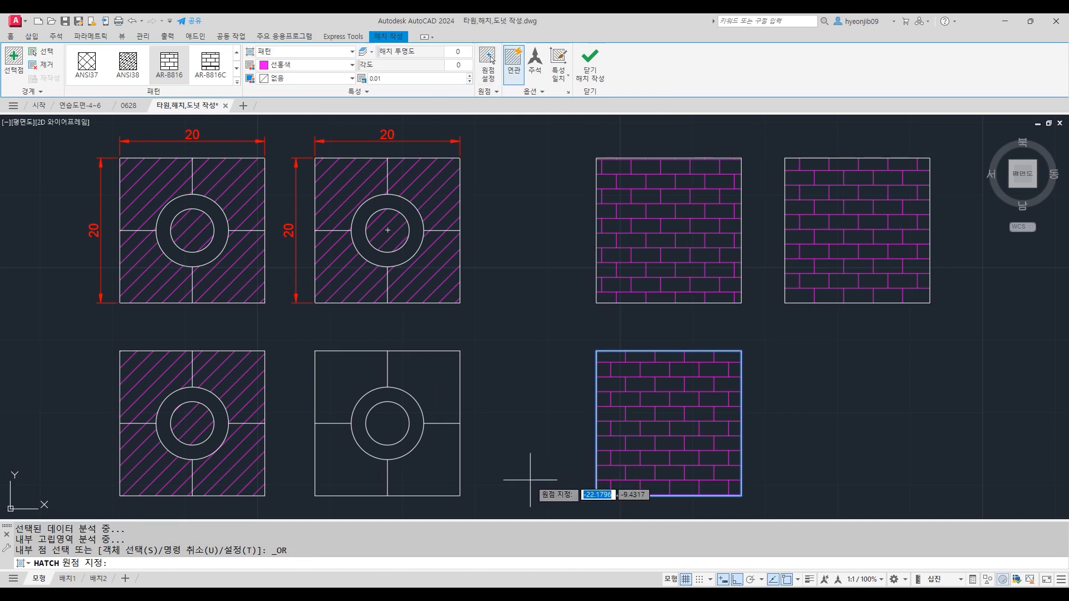
{"action": "left_click", "coordinate": [596, 495]}
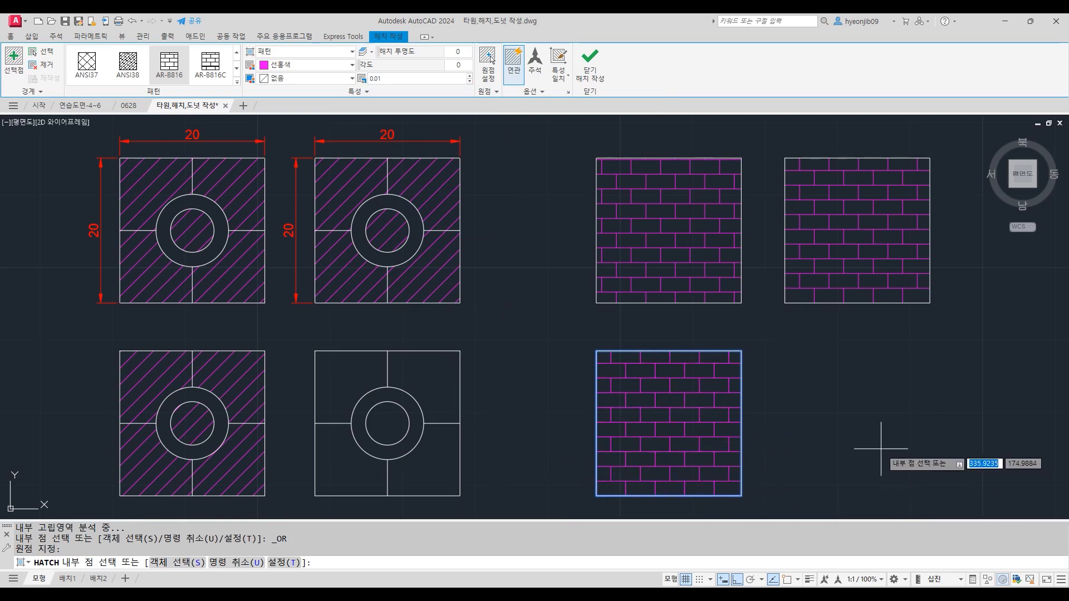
{"action": "key", "text": "Escape"}
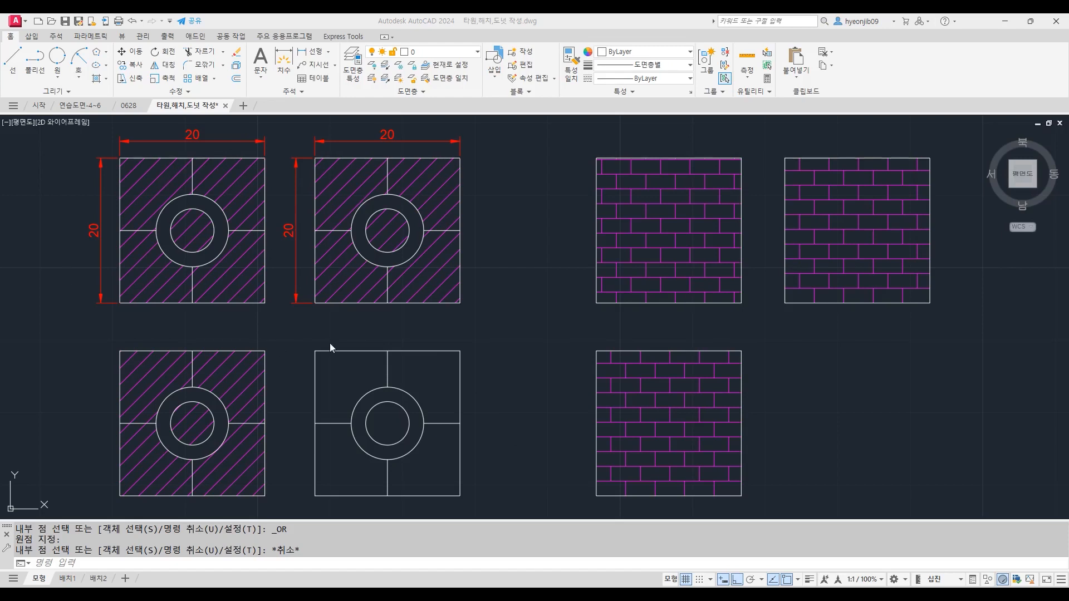
- Split the lower-left square's ANSI31 hatch into separate hatches (개별 해치), one per enclosed region
{"action": "left_click", "coordinate": [285, 333]}
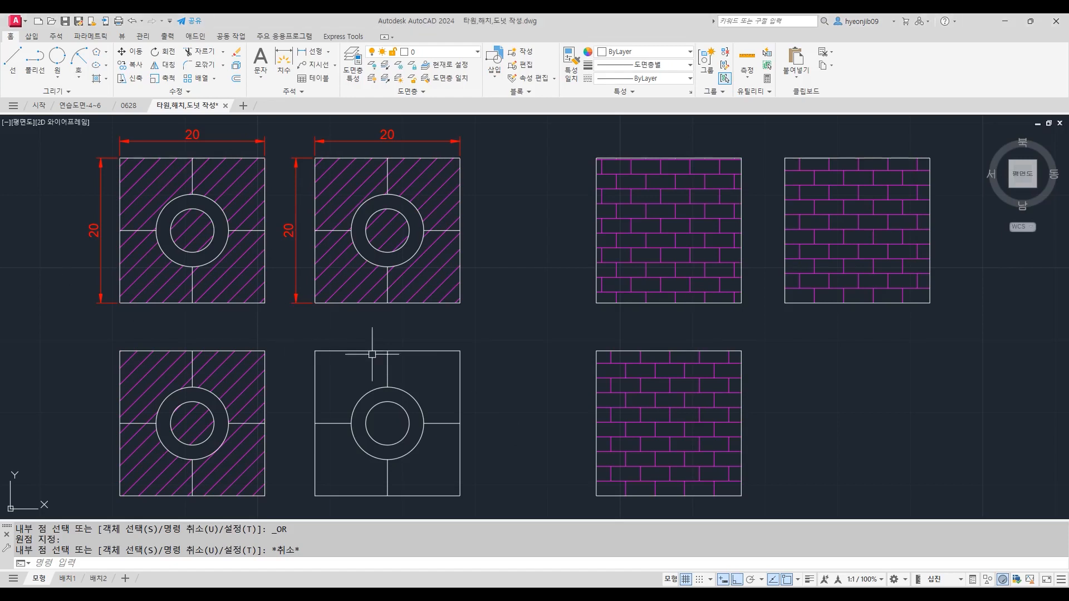
{"action": "left_click", "coordinate": [249, 371]}
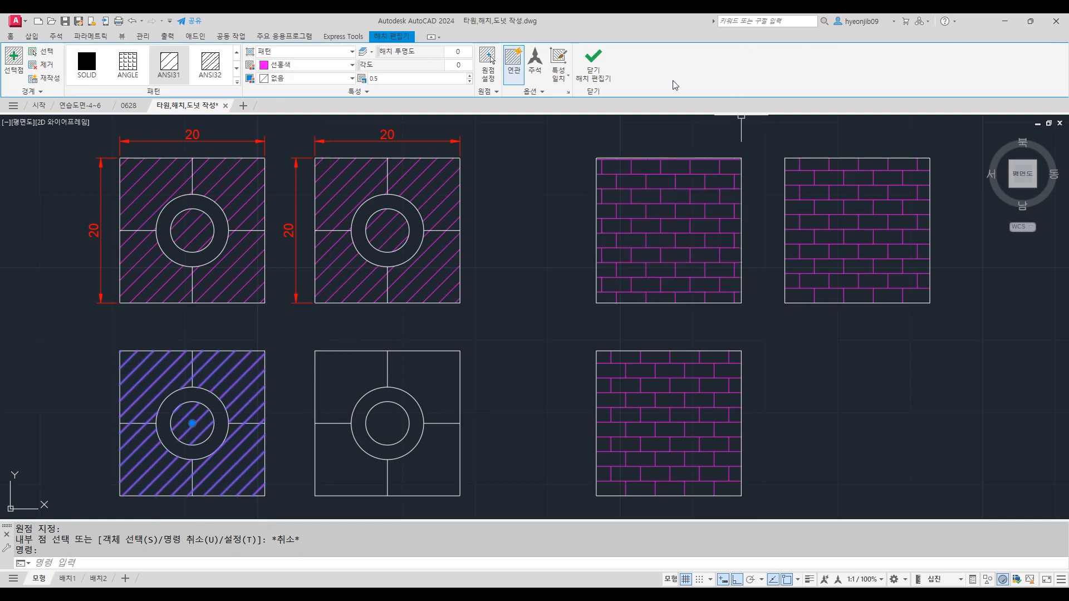
{"action": "left_click", "coordinate": [534, 91]}
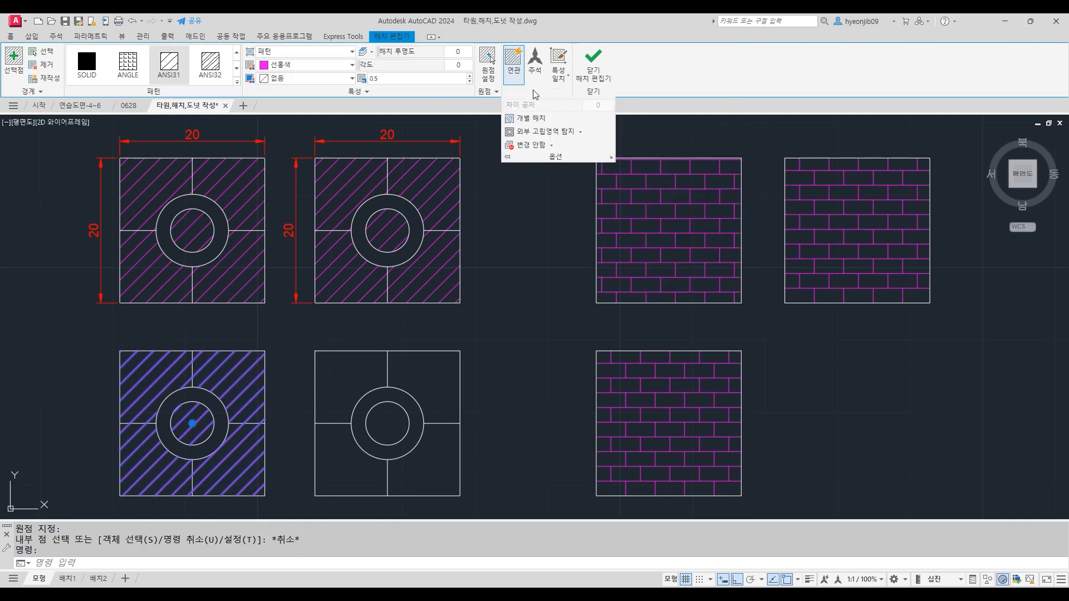
{"action": "left_click", "coordinate": [539, 120]}
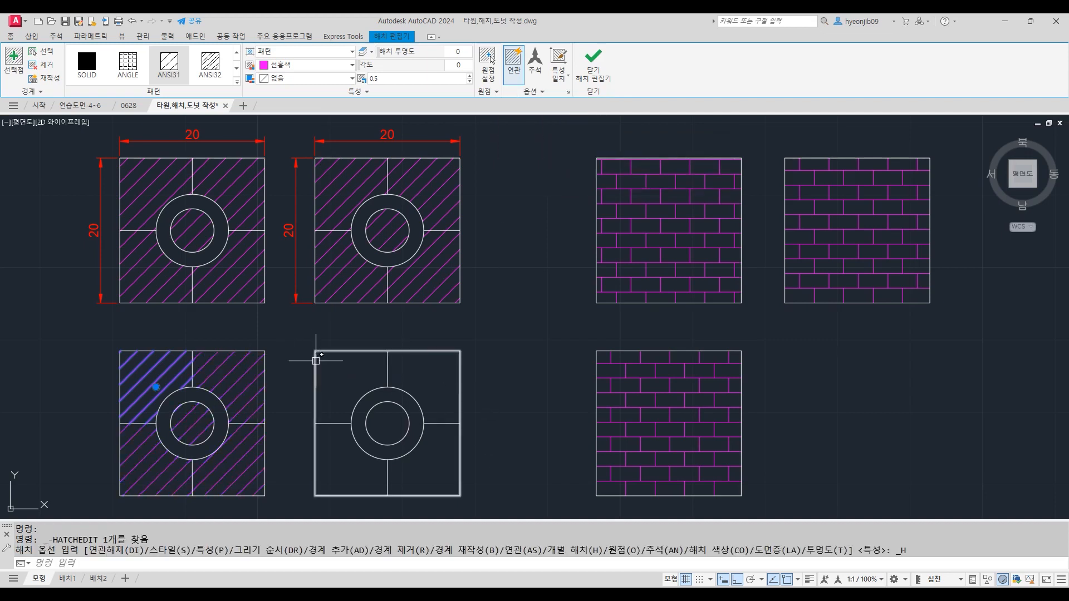
{"action": "key", "text": "Escape"}
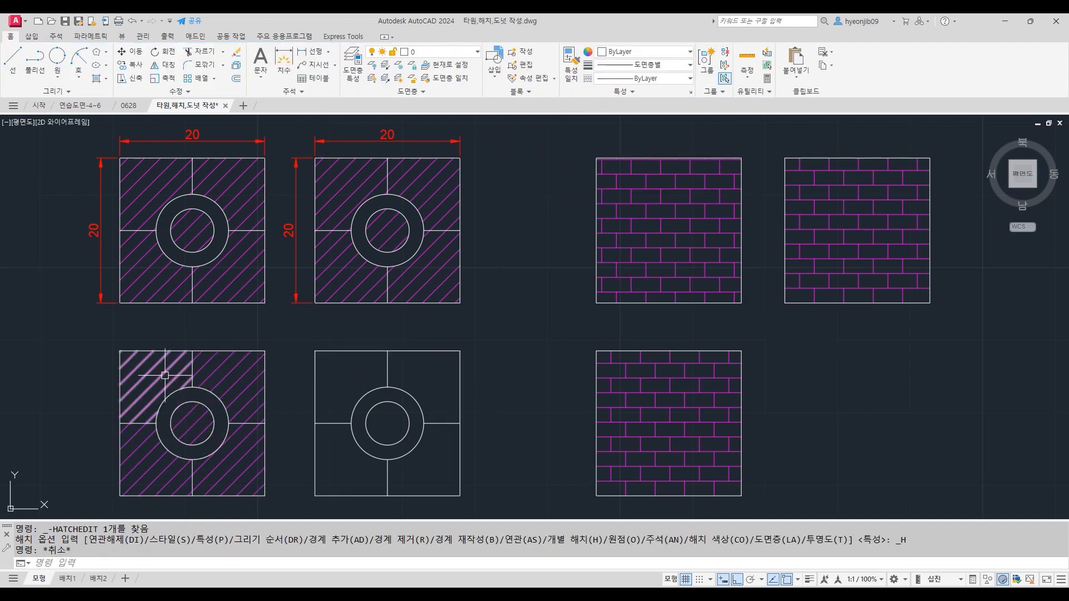
- Select the four corner hatches of the lower-left square one by one to check that they are independent
{"action": "left_click", "coordinate": [143, 371]}
{"action": "left_click", "coordinate": [236, 372]}
{"action": "left_click", "coordinate": [167, 437]}
{"action": "left_click", "coordinate": [143, 454]}
{"action": "left_click", "coordinate": [233, 462]}
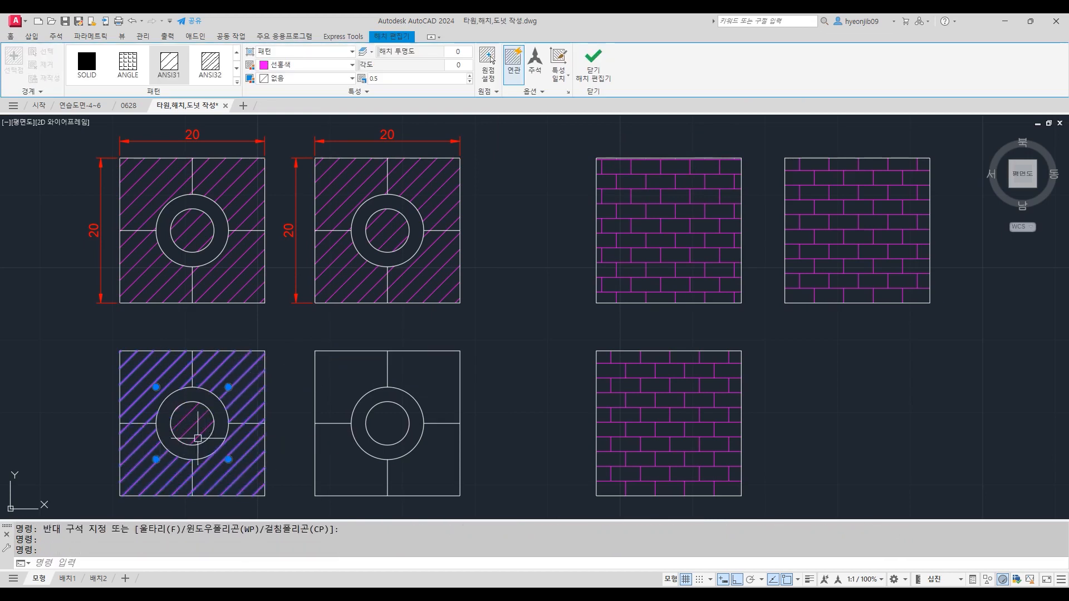
{"action": "key", "text": "Escape"}
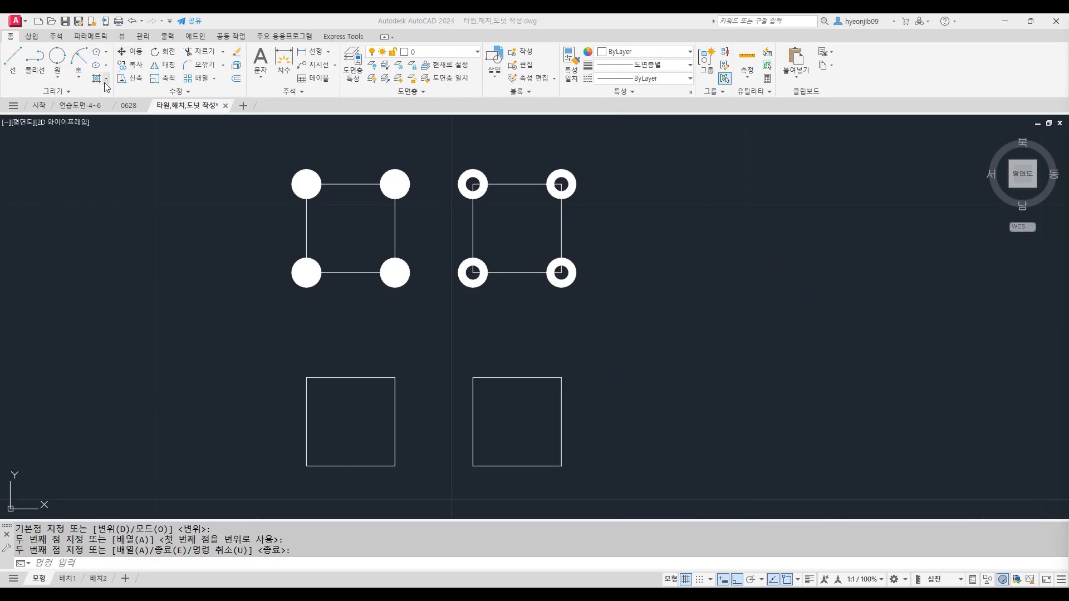
- Expand the additional Draw tools (그리기) and pin them so they stay open
{"action": "left_click", "coordinate": [68, 94]}
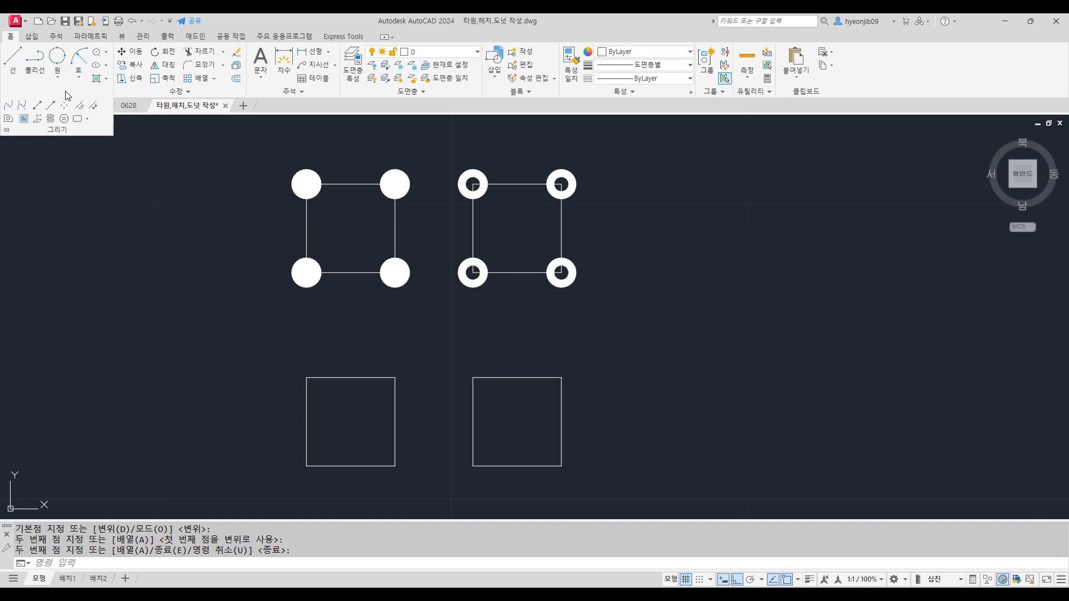
{"action": "left_click", "coordinate": [5, 132]}
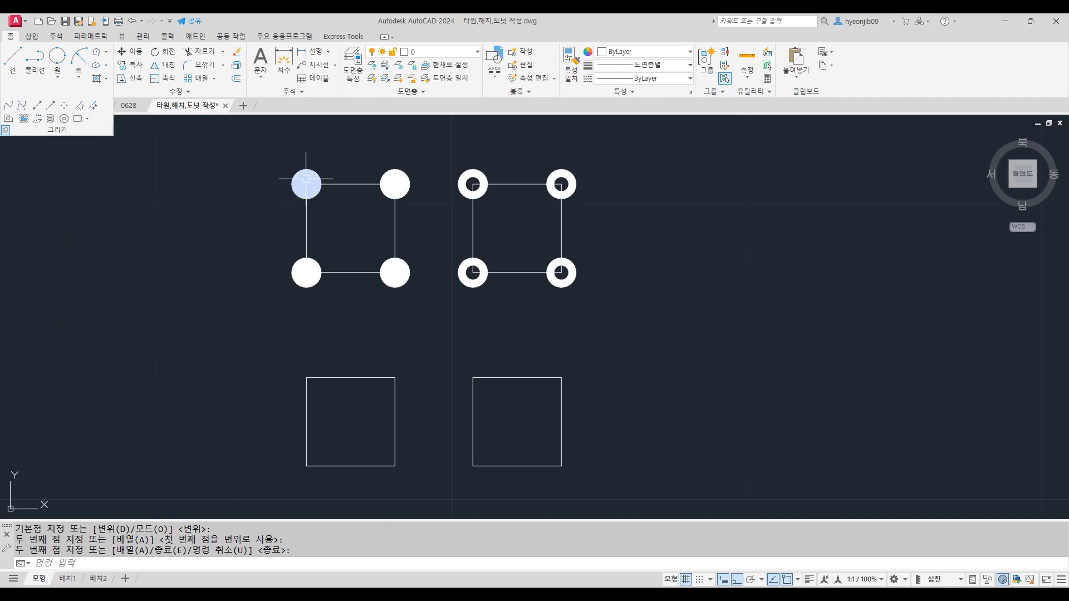
{"action": "mouse_move", "coordinate": [313, 191]}
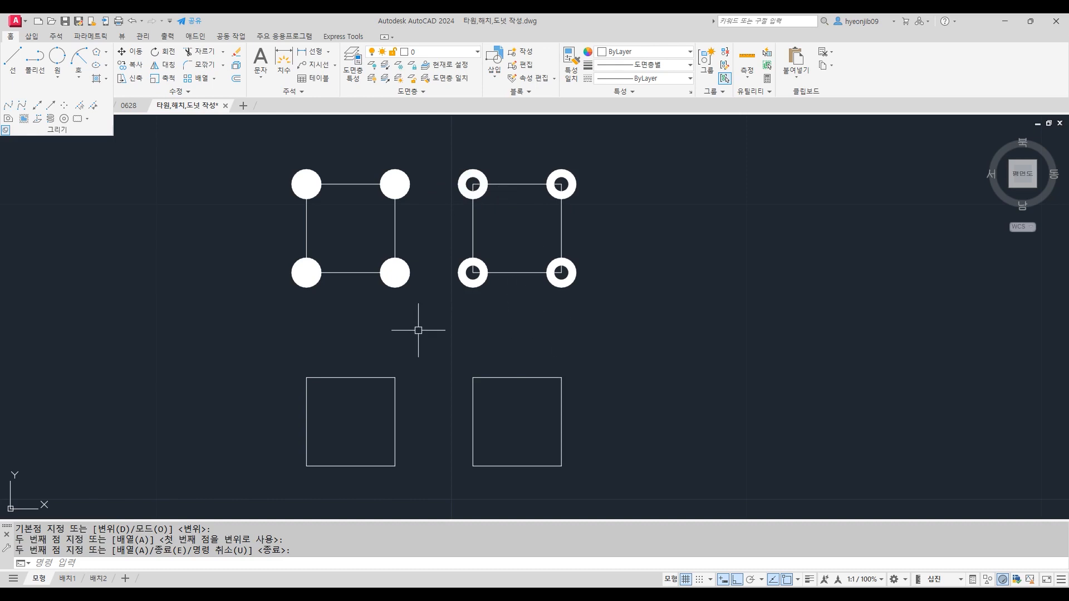
- Place solid donuts with inner diameter 0 and outer diameter 1 on the four corners of the lower-left square
{"action": "left_click", "coordinate": [64, 119]}
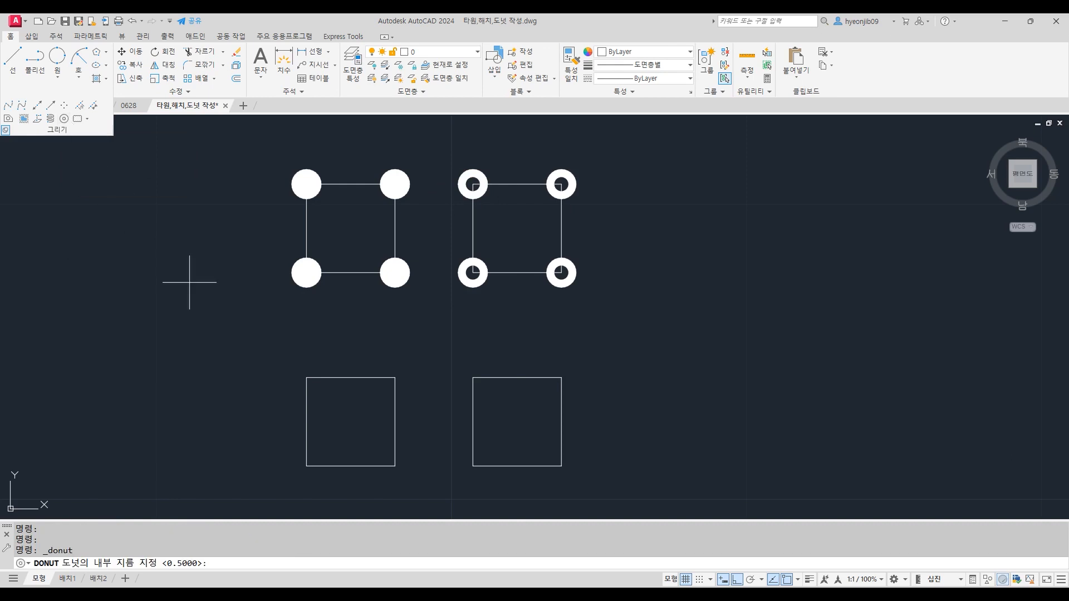
{"action": "type", "text": "0"}
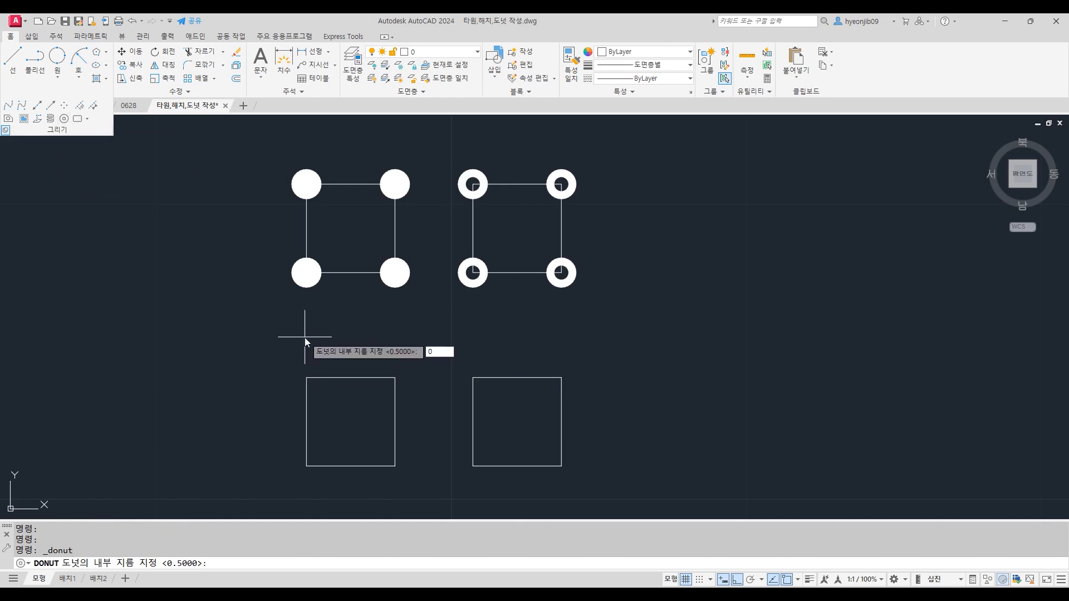
{"action": "key", "text": "Return"}
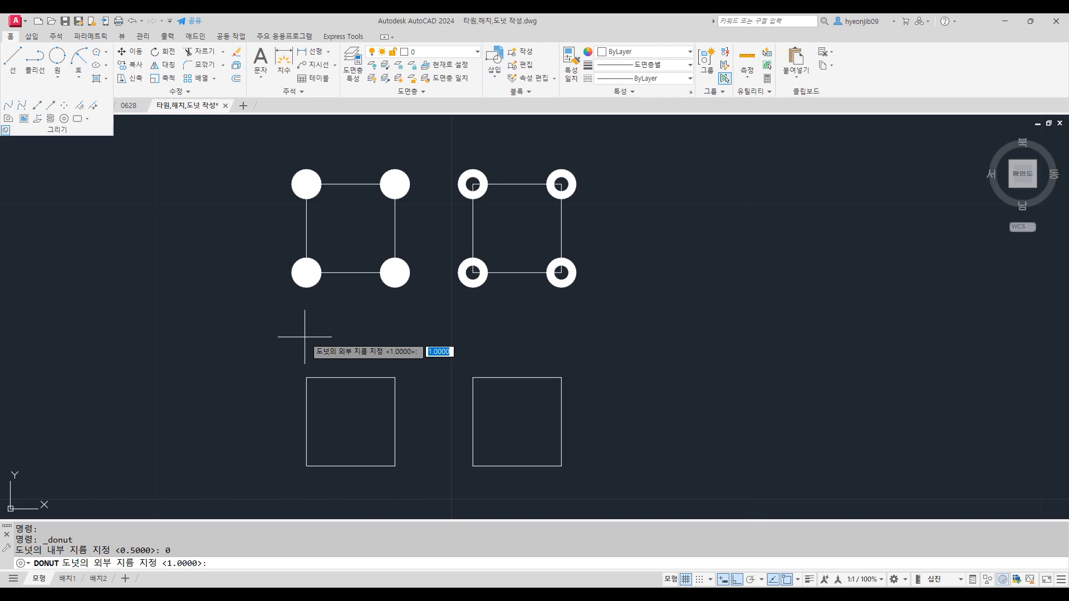
{"action": "key", "text": "Return"}
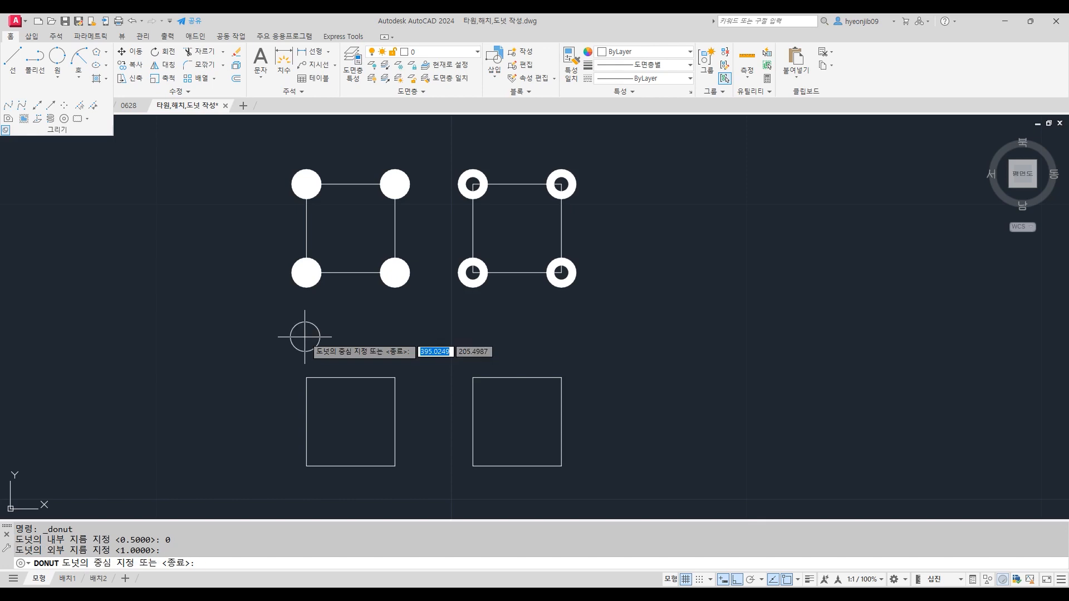
{"action": "left_click", "coordinate": [306, 377]}
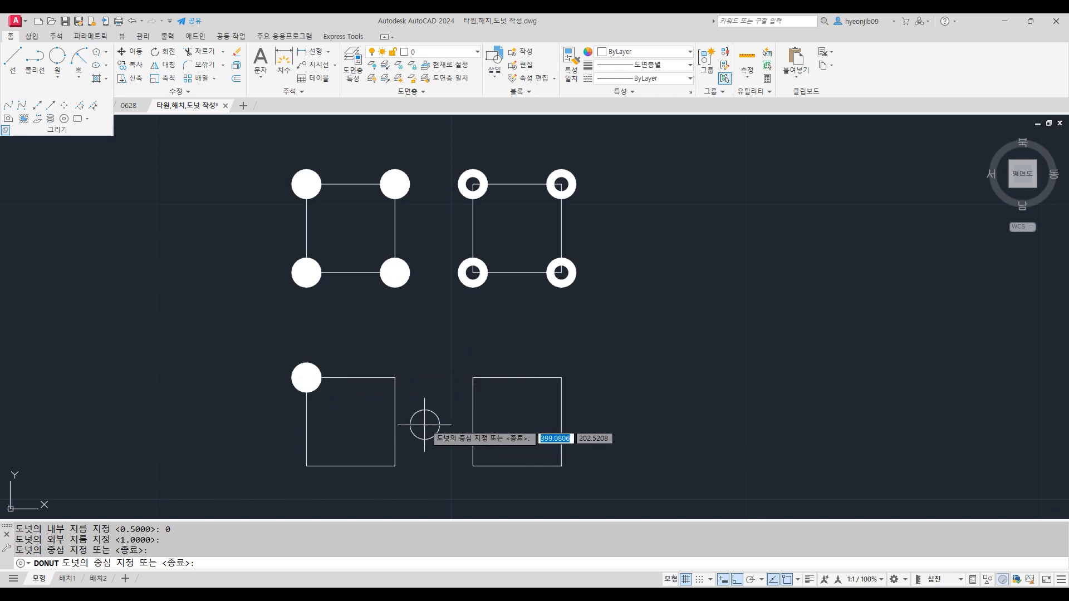
{"action": "left_click", "coordinate": [395, 377]}
{"action": "left_click", "coordinate": [395, 466]}
{"action": "left_click", "coordinate": [306, 466]}
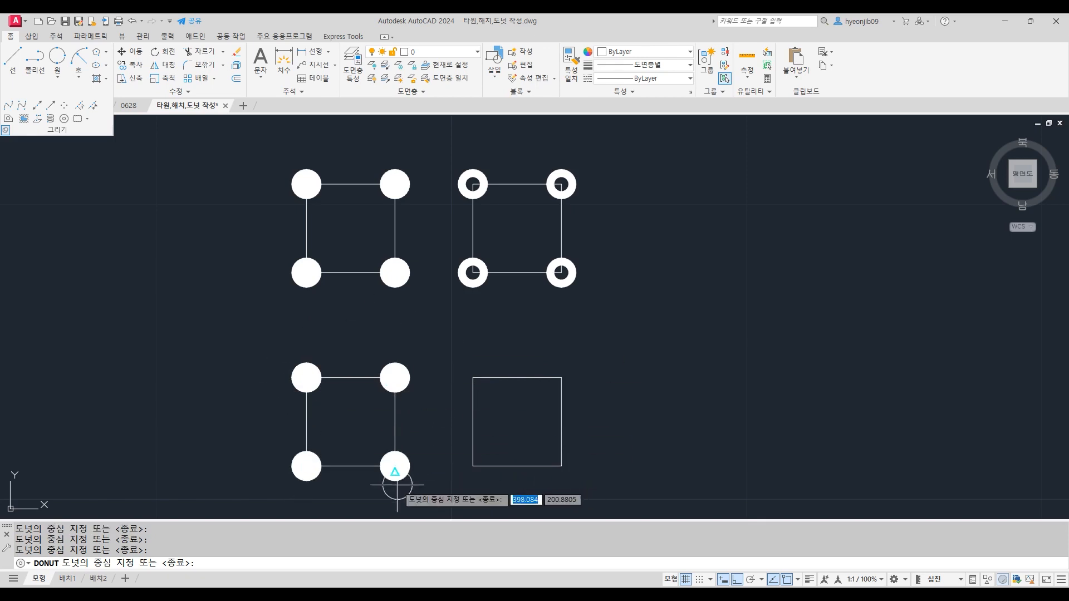
{"action": "key", "text": "Return"}
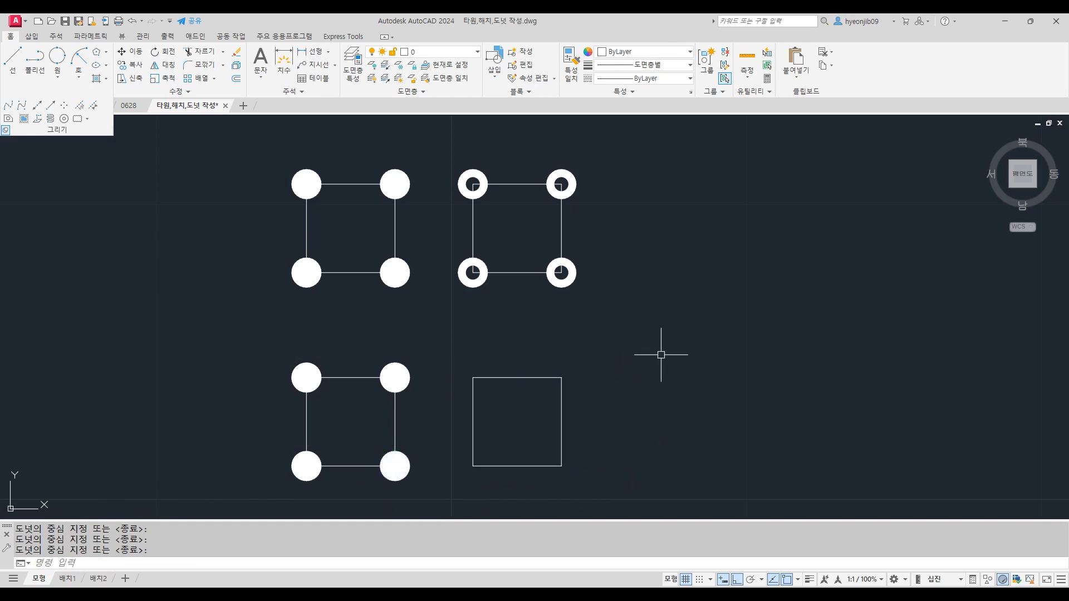
- Place donuts with inner diameter 0.5 and outer diameter 1 on the four corners of the lower-right square
{"action": "key", "text": "Return"}
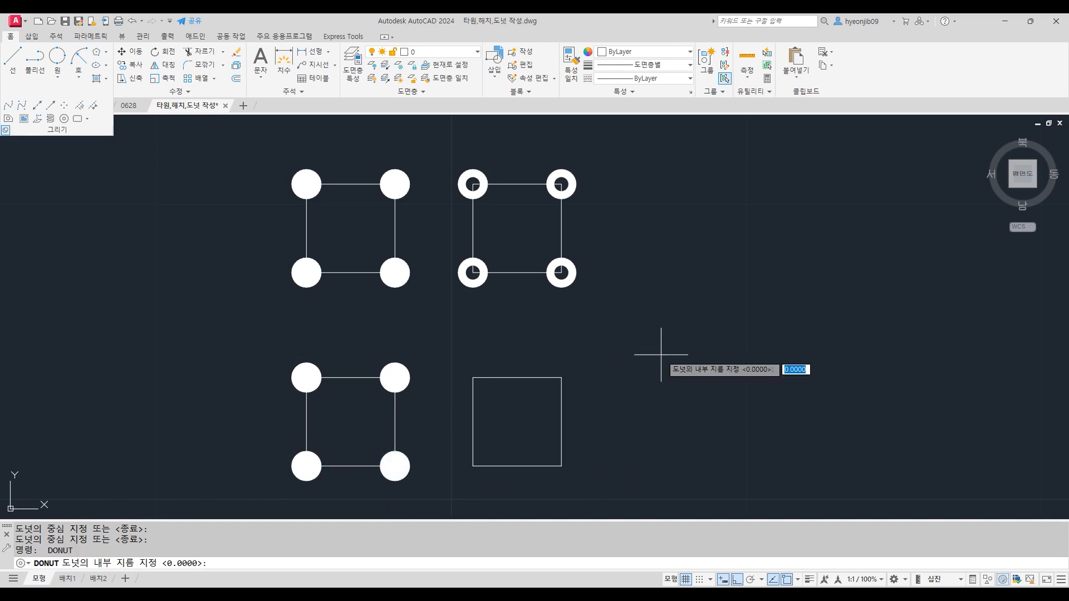
{"action": "type", "text": "0.5"}
{"action": "key", "text": "Return"}
{"action": "key", "text": "Return"}
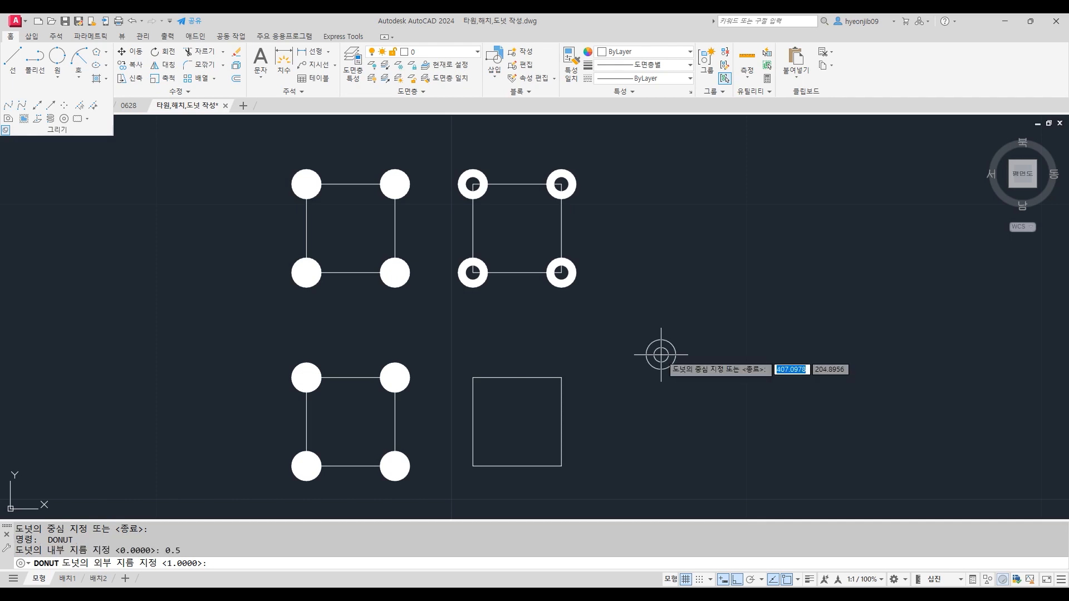
{"action": "left_click", "coordinate": [472, 378]}
{"action": "left_click", "coordinate": [561, 377]}
{"action": "left_click", "coordinate": [561, 467]}
{"action": "left_click", "coordinate": [472, 466]}
{"action": "key", "text": "Return"}
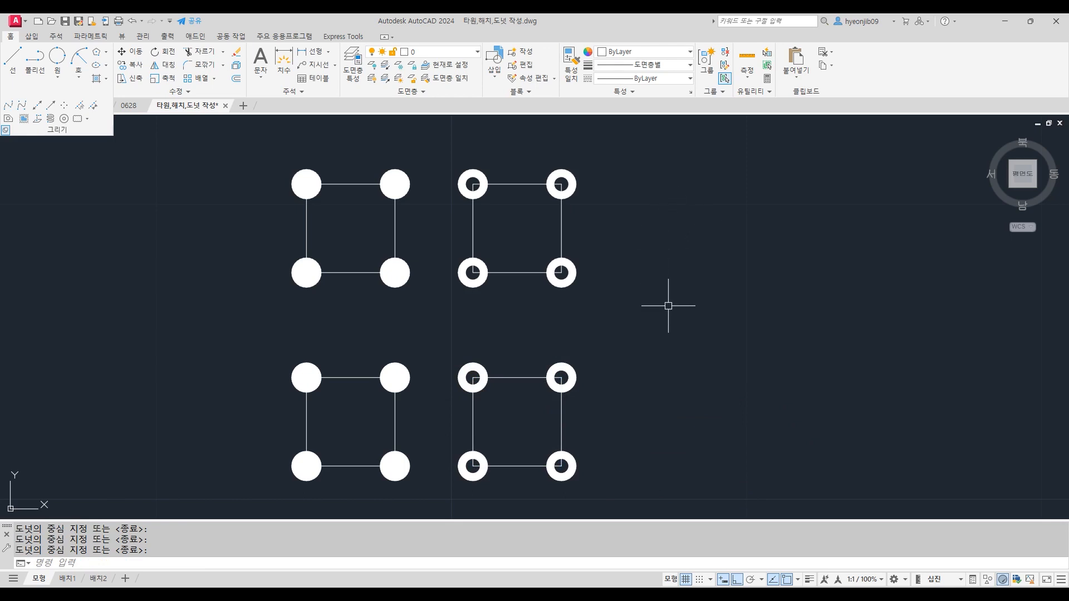
{"action": "scroll", "coordinate": [668, 306], "scroll_direction": "down", "scroll_amount": 4}
{"action": "scroll", "coordinate": [670, 318], "scroll_direction": "up", "scroll_amount": 2}
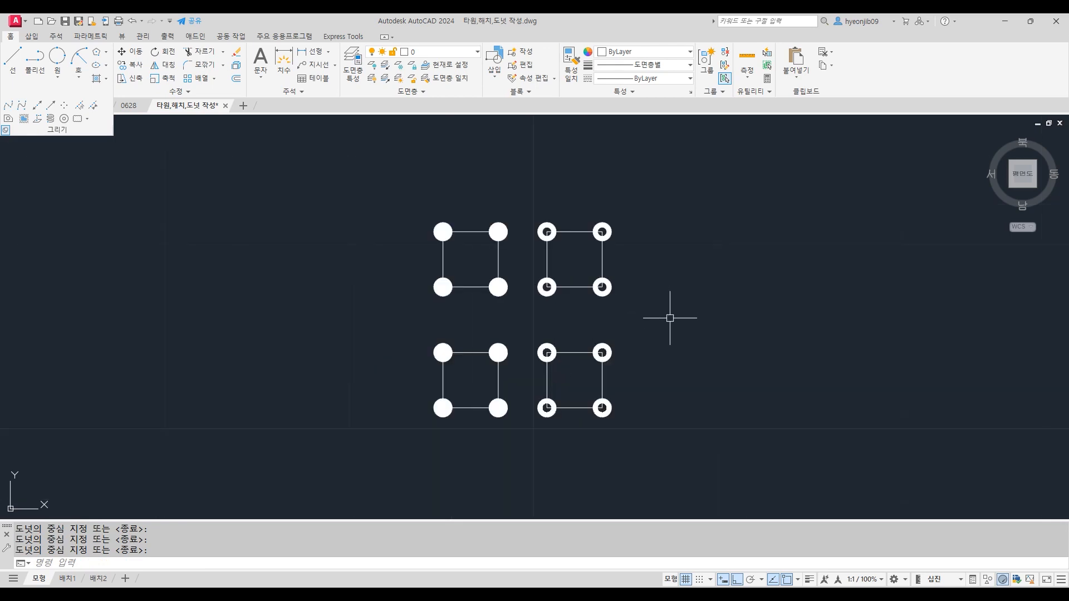